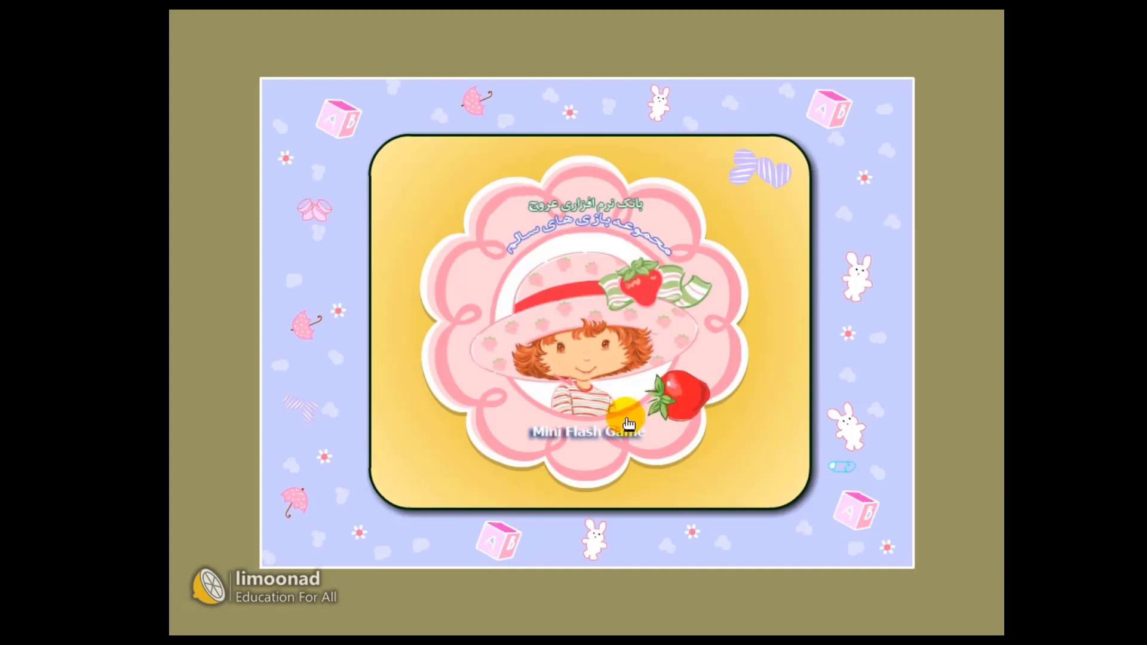
# Enter the children's Flash Games collection and mute the background music on its main page.
pyautogui.click(613, 359)
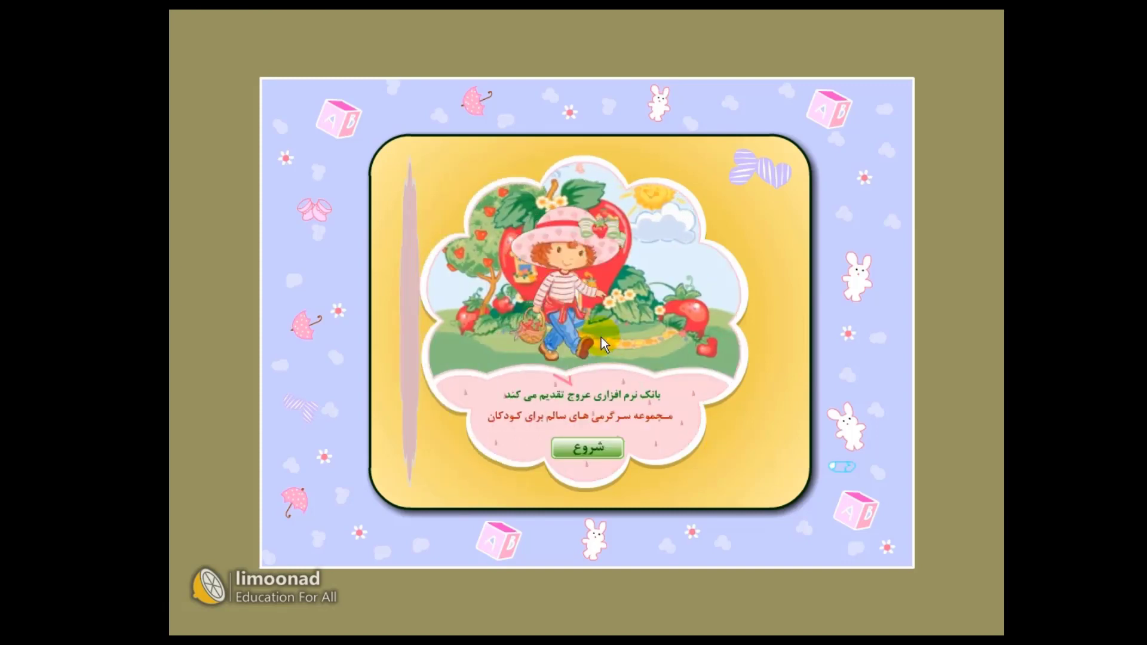
pyautogui.click(599, 448)
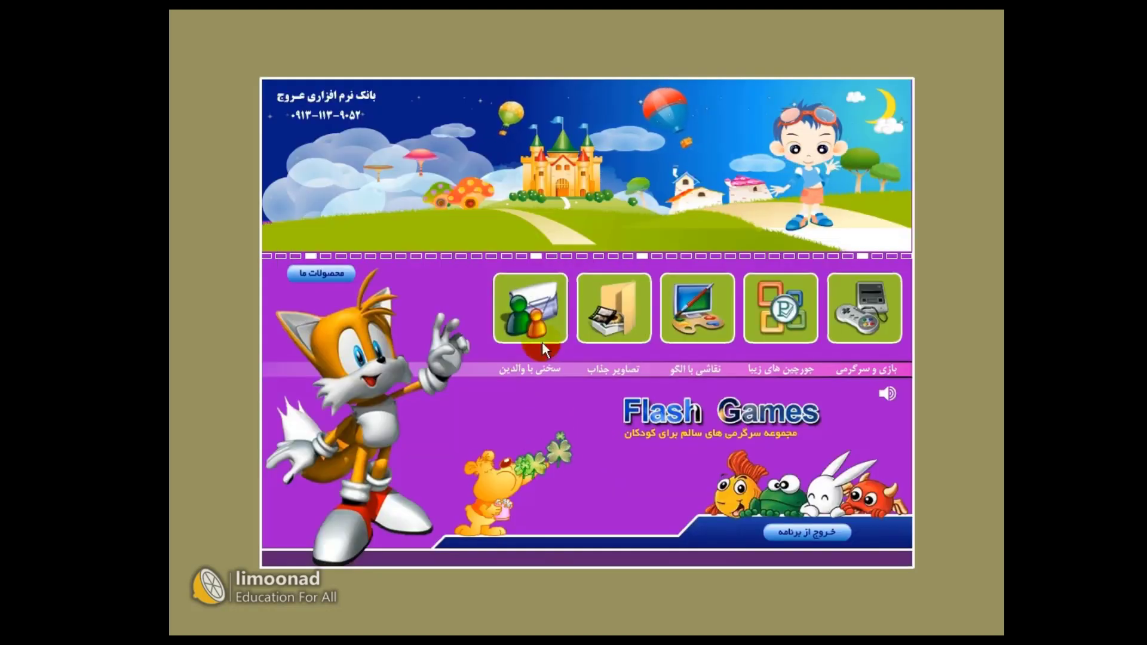
pyautogui.click(891, 398)
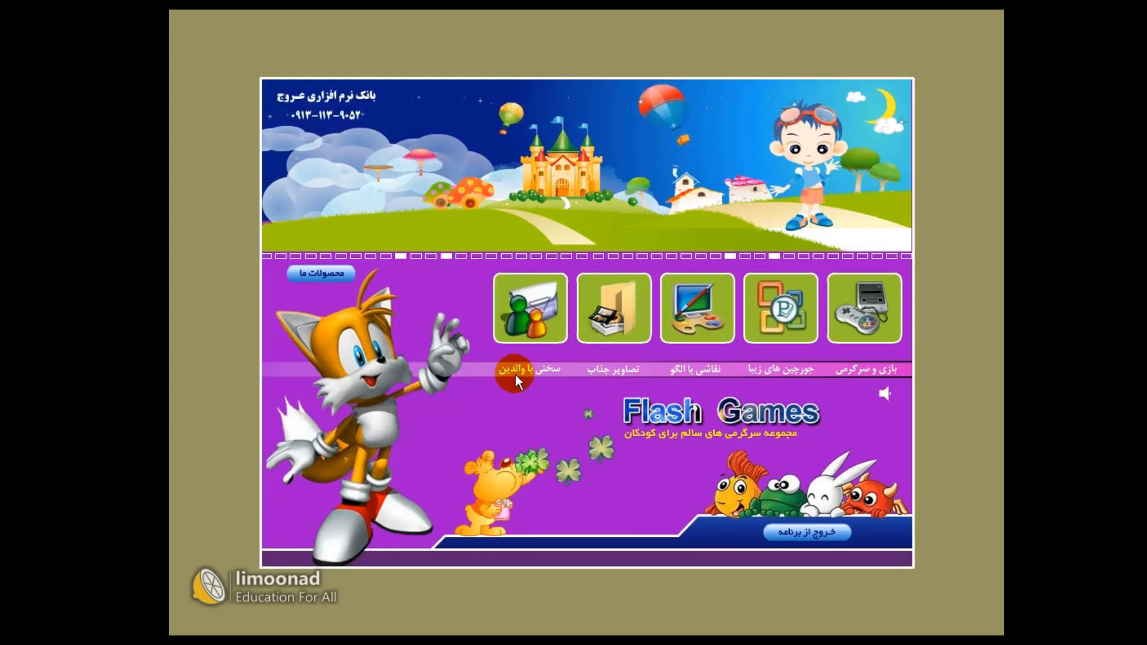
# Launch the dot-joining game from the games and entertainment section and draw the first four lines between neighbouring dots.
pyautogui.click(869, 317)
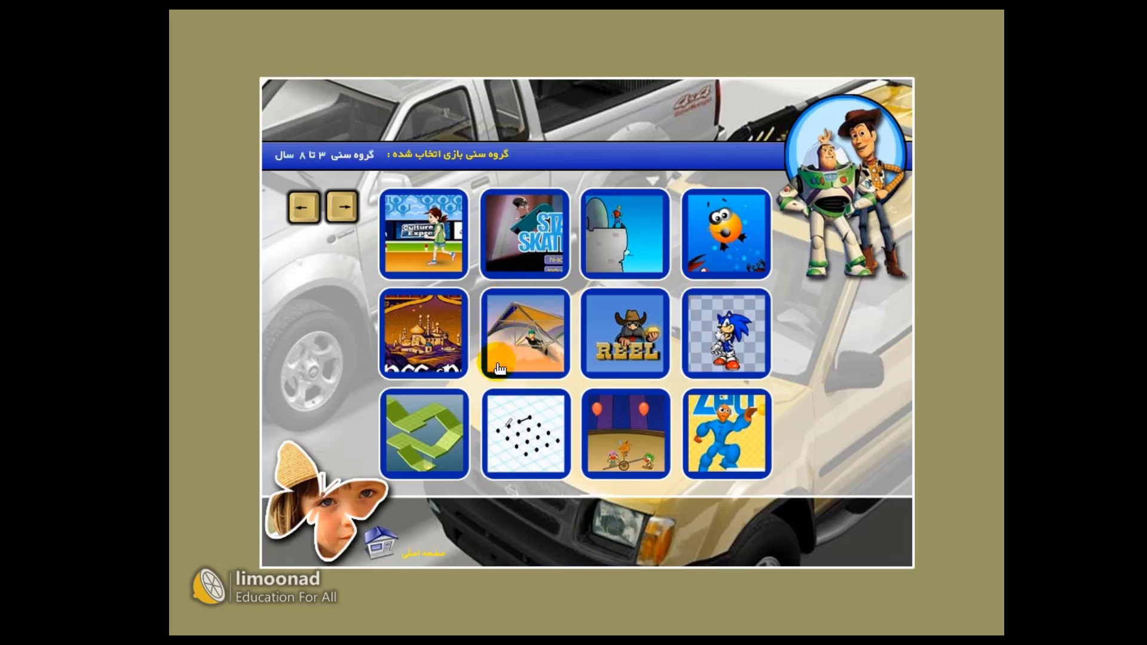
pyautogui.click(551, 438)
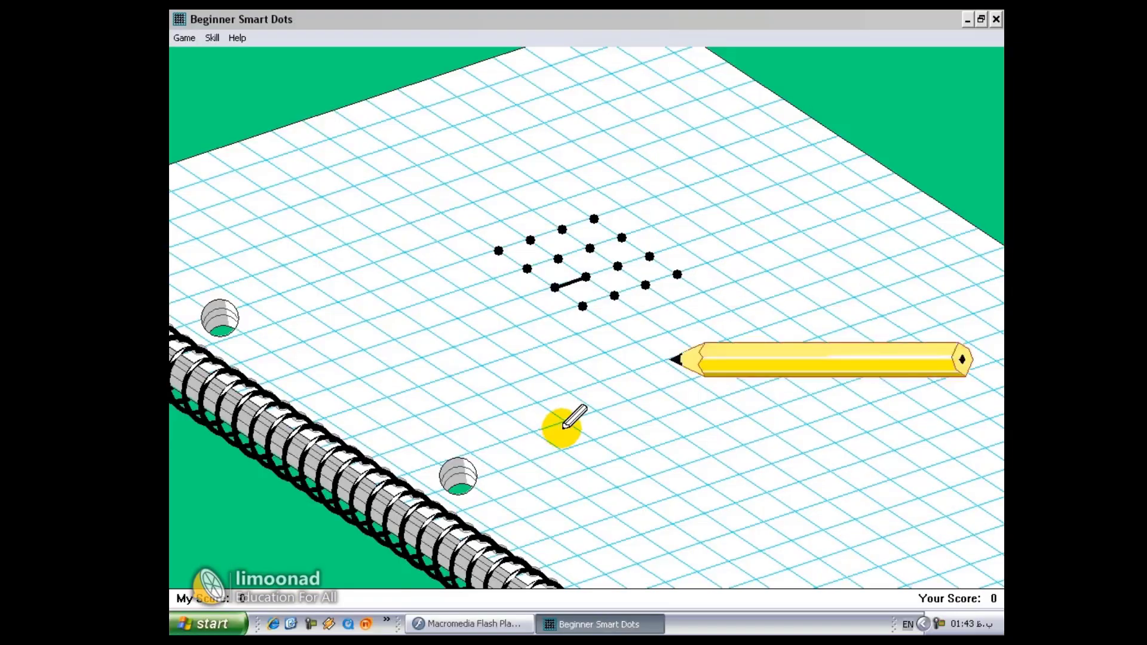
pyautogui.click(602, 285)
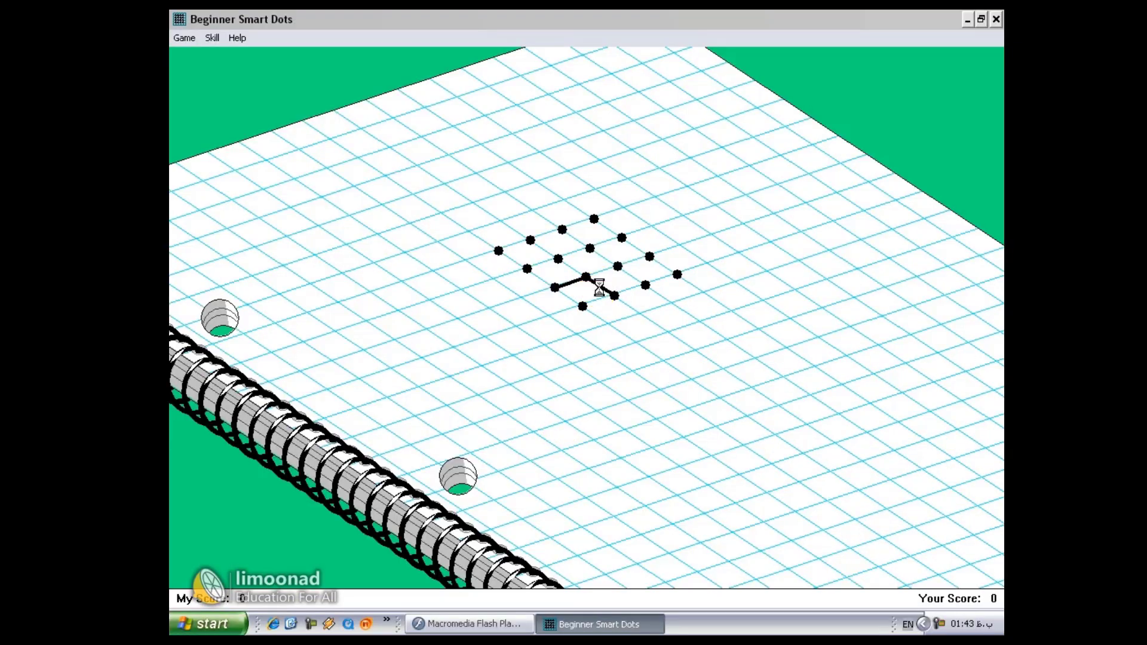
pyautogui.click(608, 243)
pyautogui.click(635, 262)
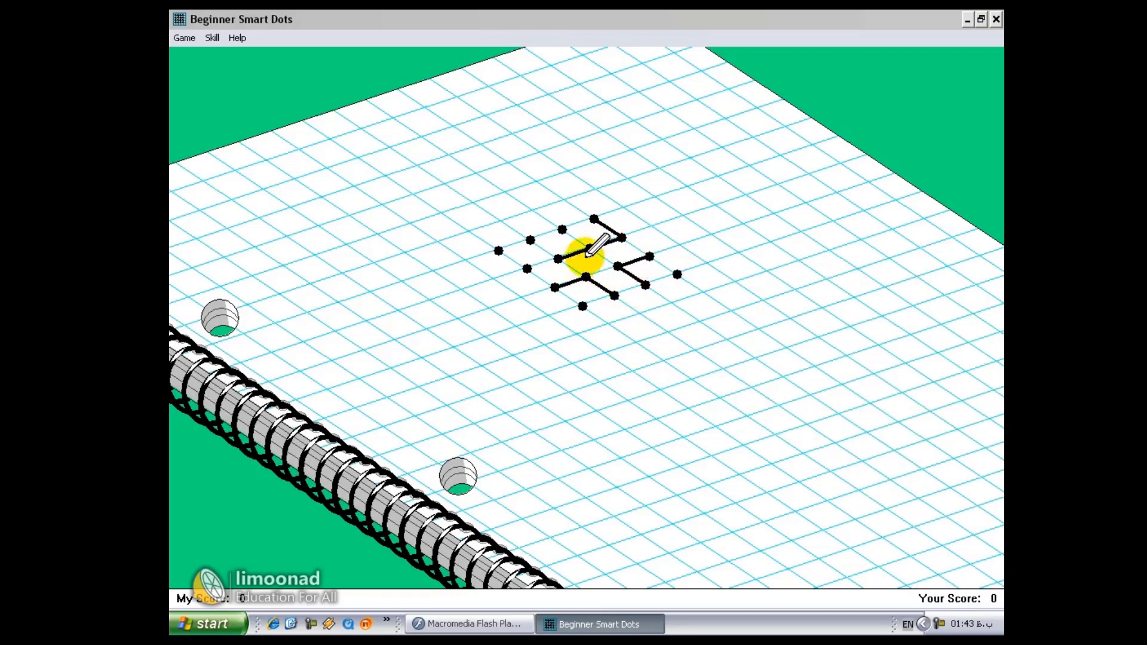
pyautogui.click(659, 279)
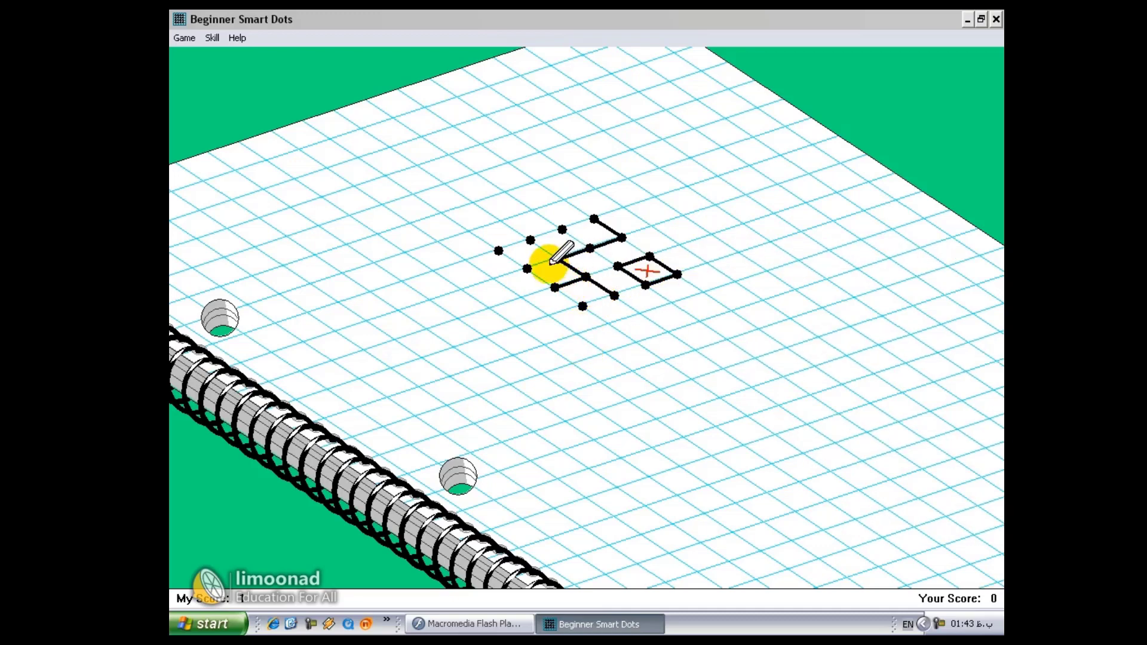
# Draw the remaining lines on the dot grid until every box is claimed, and close the game.
pyautogui.click(541, 248)
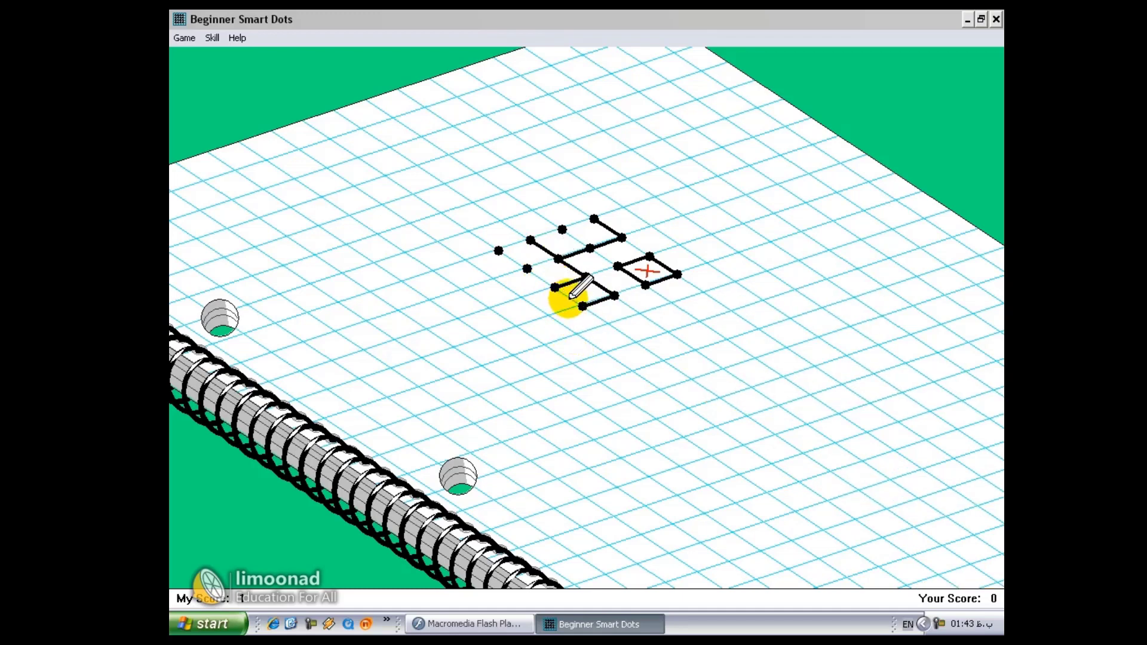
pyautogui.click(569, 296)
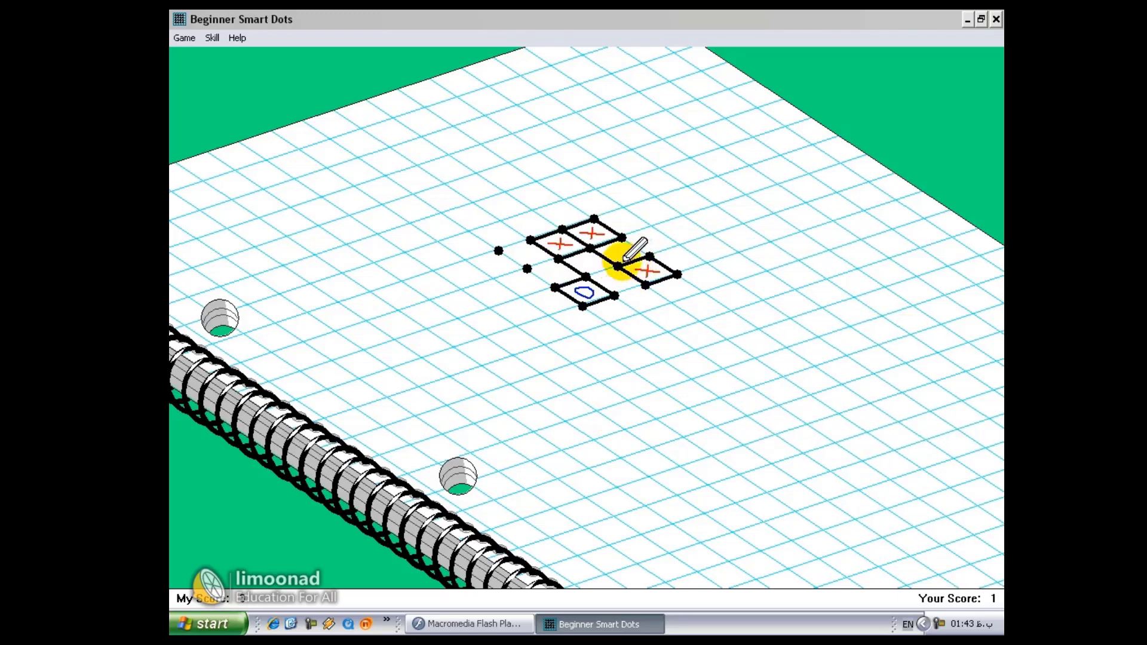
pyautogui.click(635, 246)
pyautogui.click(600, 270)
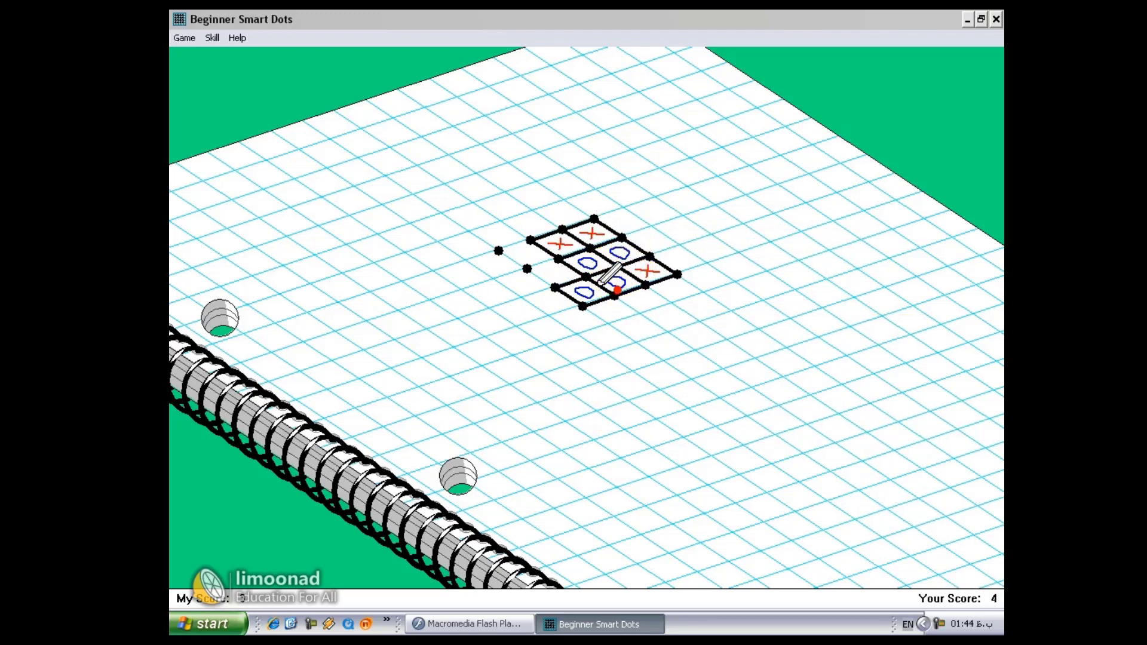
pyautogui.click(534, 264)
pyautogui.click(531, 362)
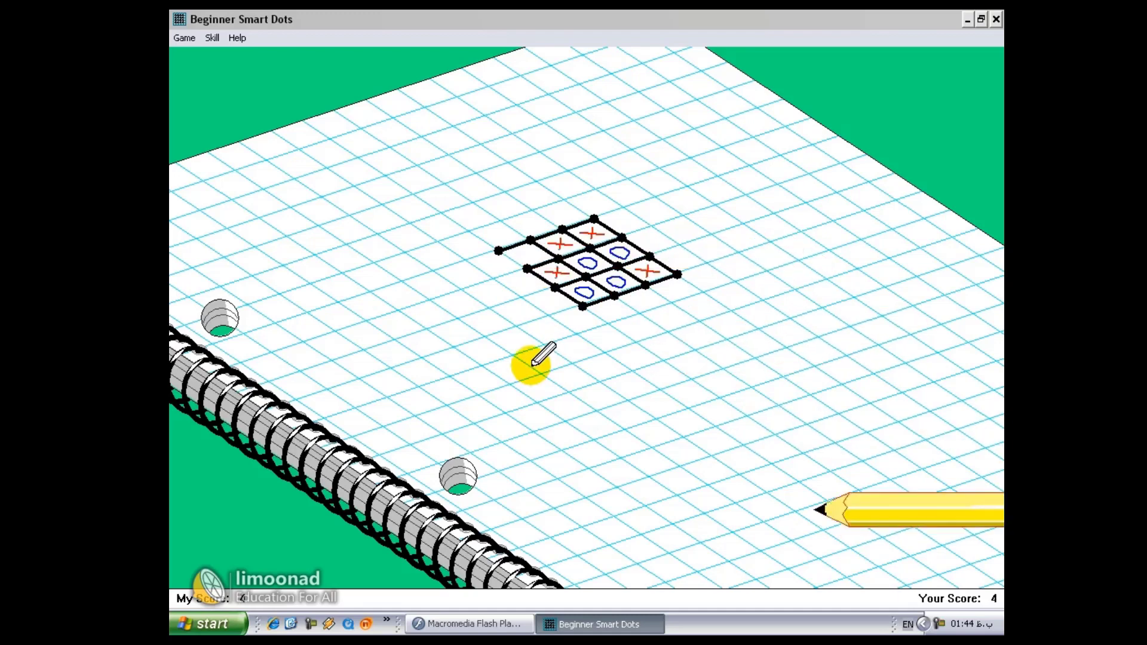
pyautogui.click(515, 261)
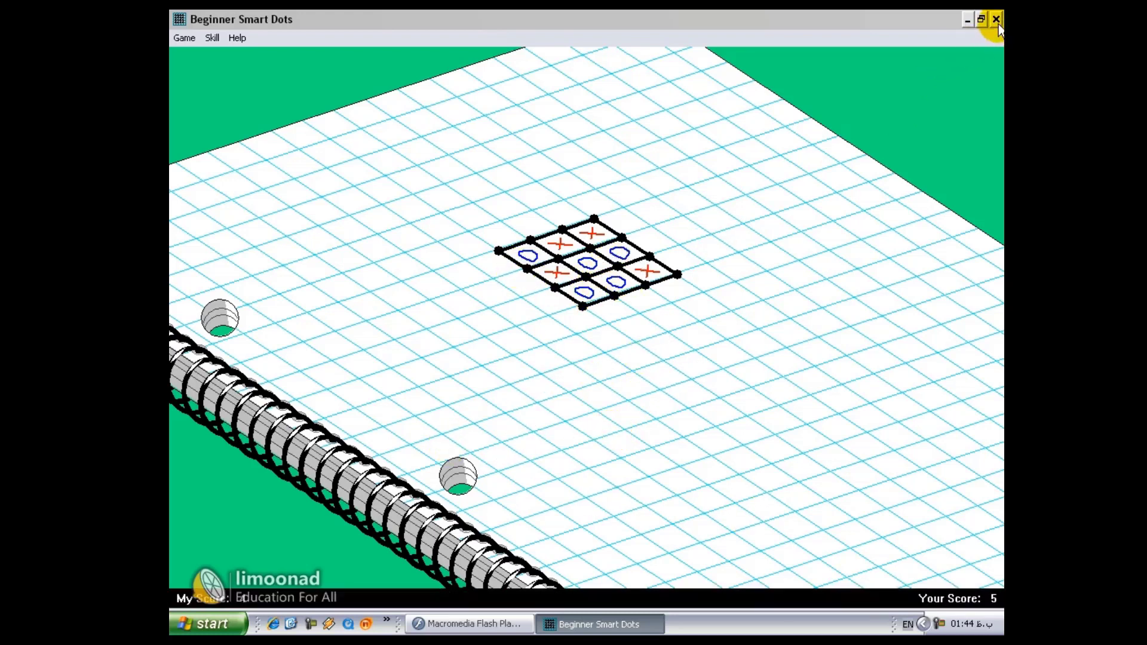
pyautogui.click(996, 21)
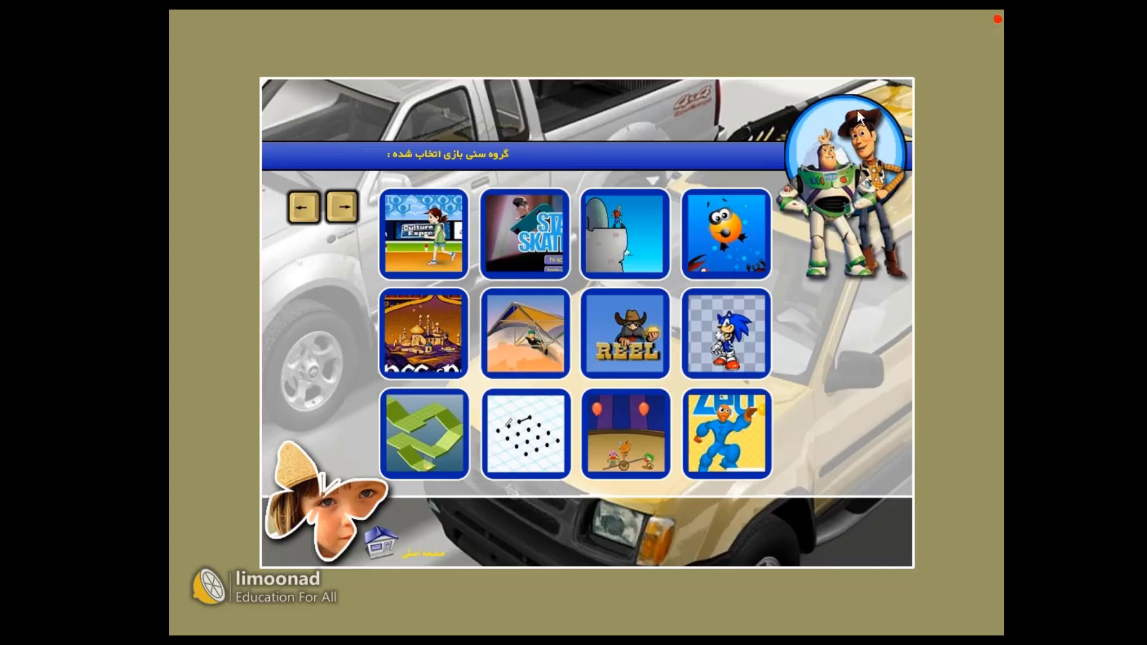
# Launch the chess game from the next page of games with the Shallow AI playing mode.
pyautogui.click(353, 211)
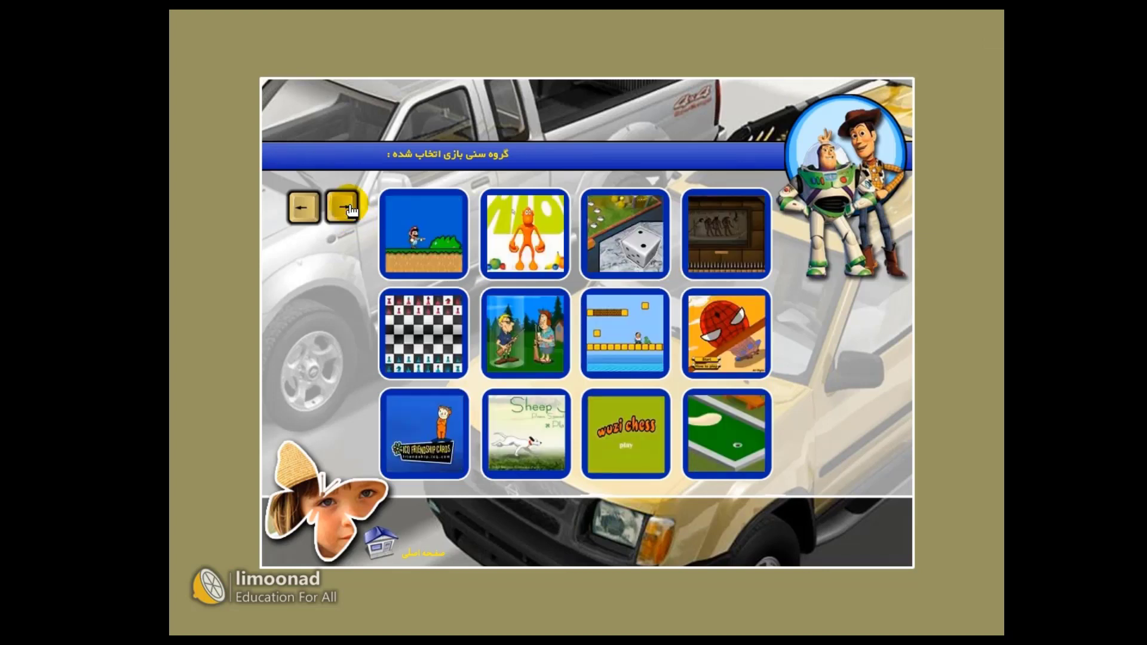
pyautogui.click(425, 355)
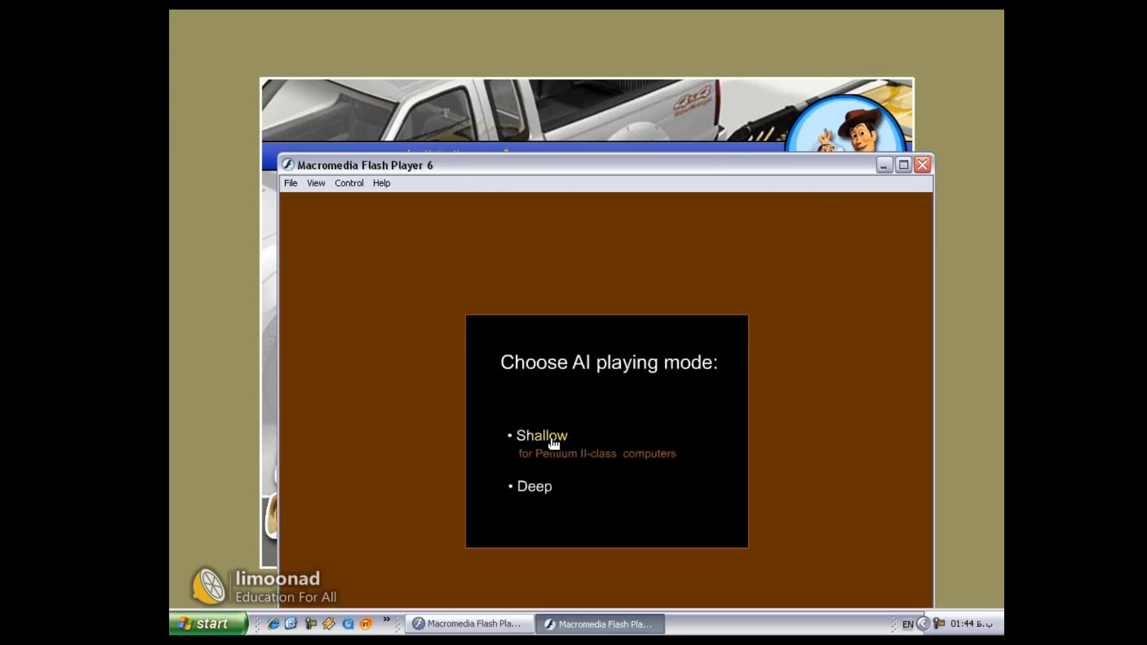
pyautogui.click(542, 436)
# Advance the blue pawns from c2 to c4, d2 to d4 and g2 to g4, and close the chess game.
pyautogui.click(445, 553)
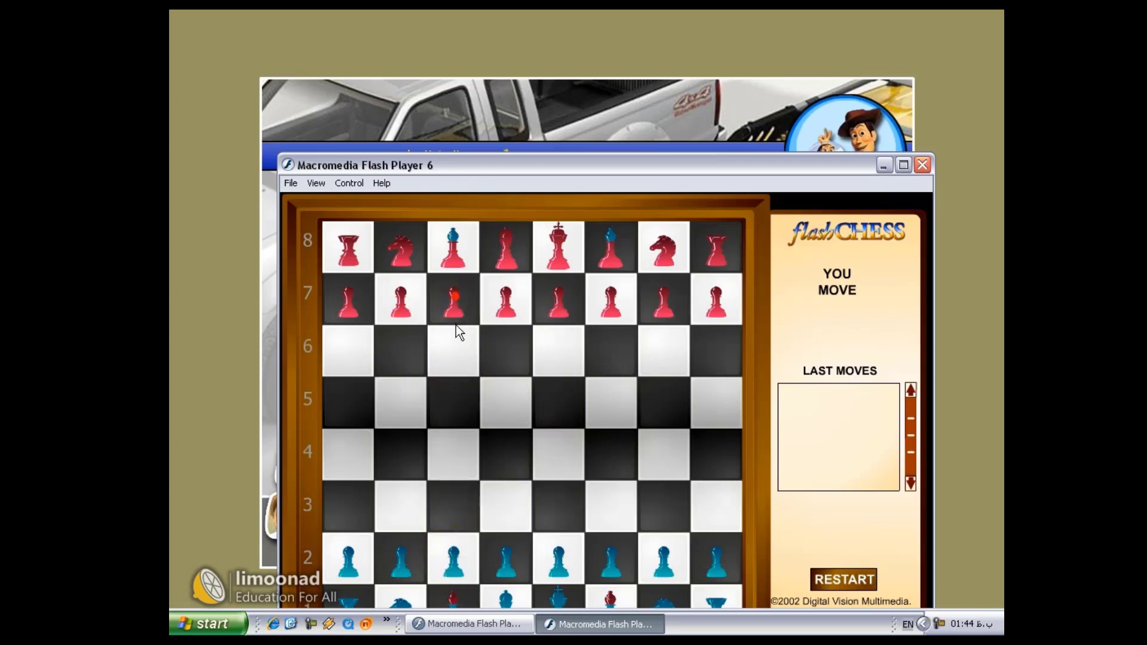
pyautogui.click(455, 547)
pyautogui.click(643, 545)
pyautogui.click(454, 455)
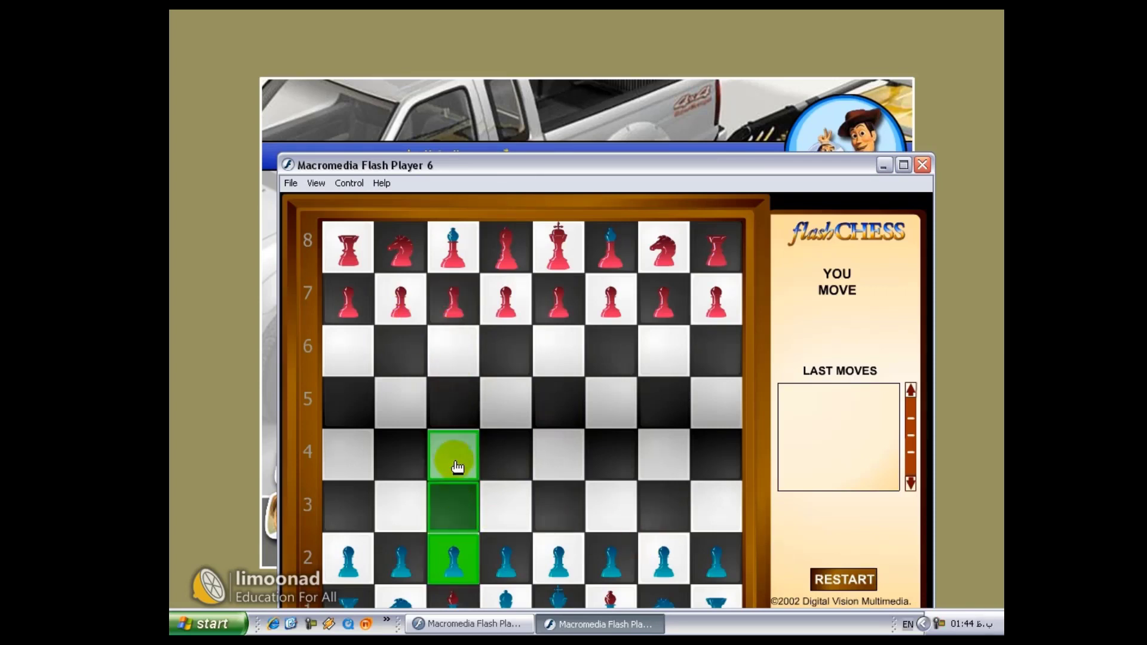
pyautogui.click(514, 570)
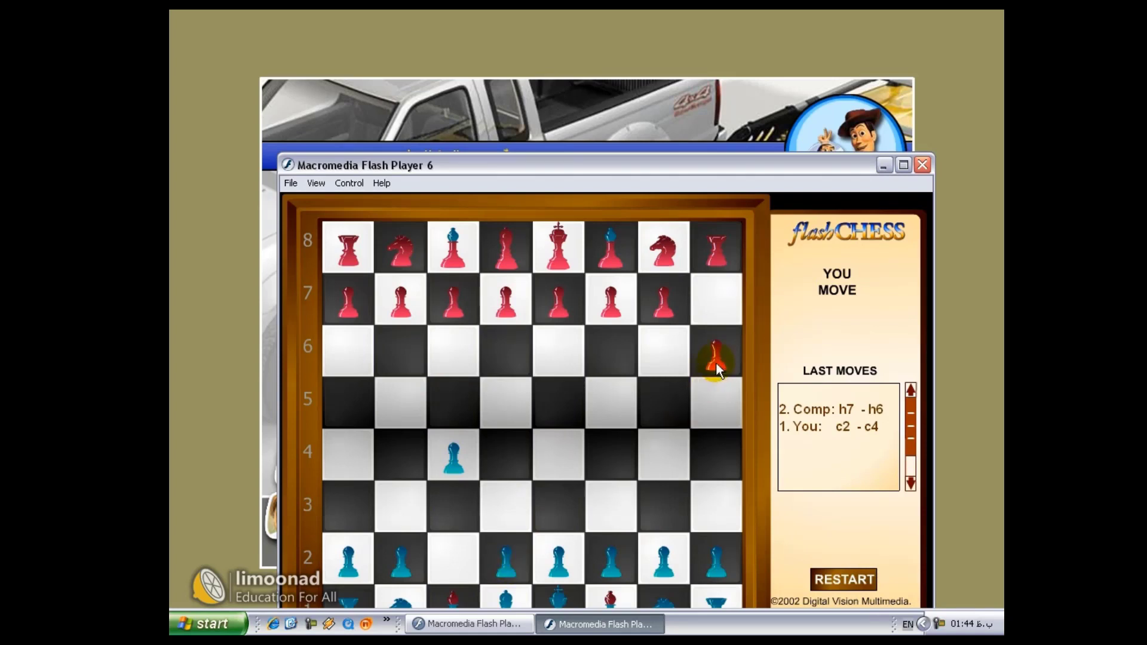
pyautogui.click(514, 463)
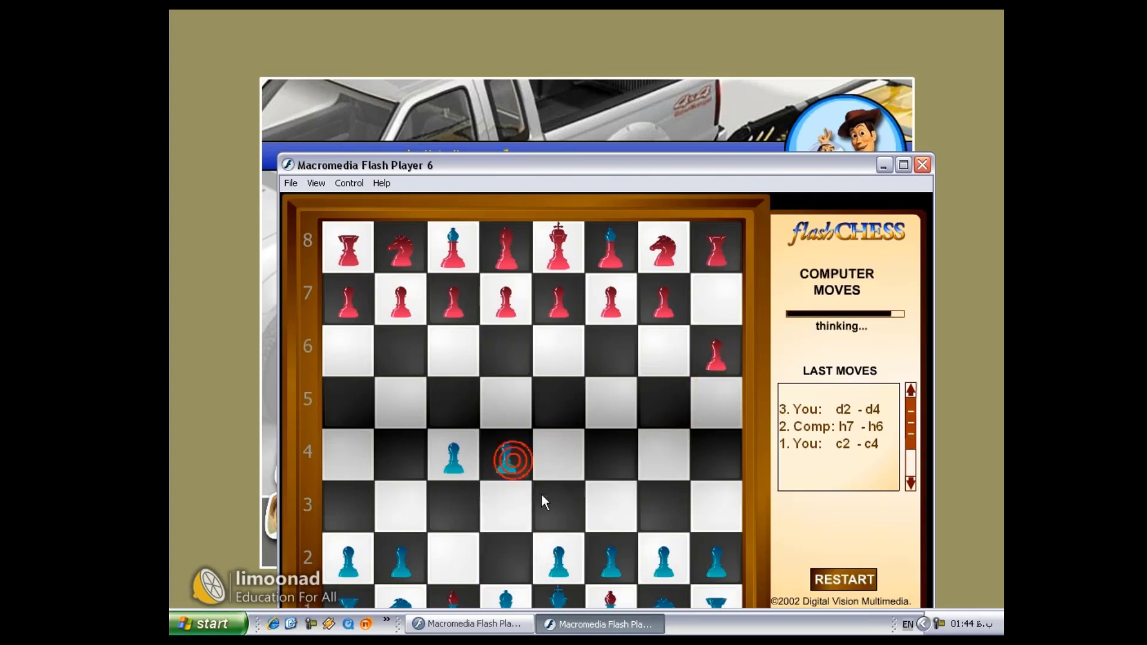
pyautogui.click(672, 547)
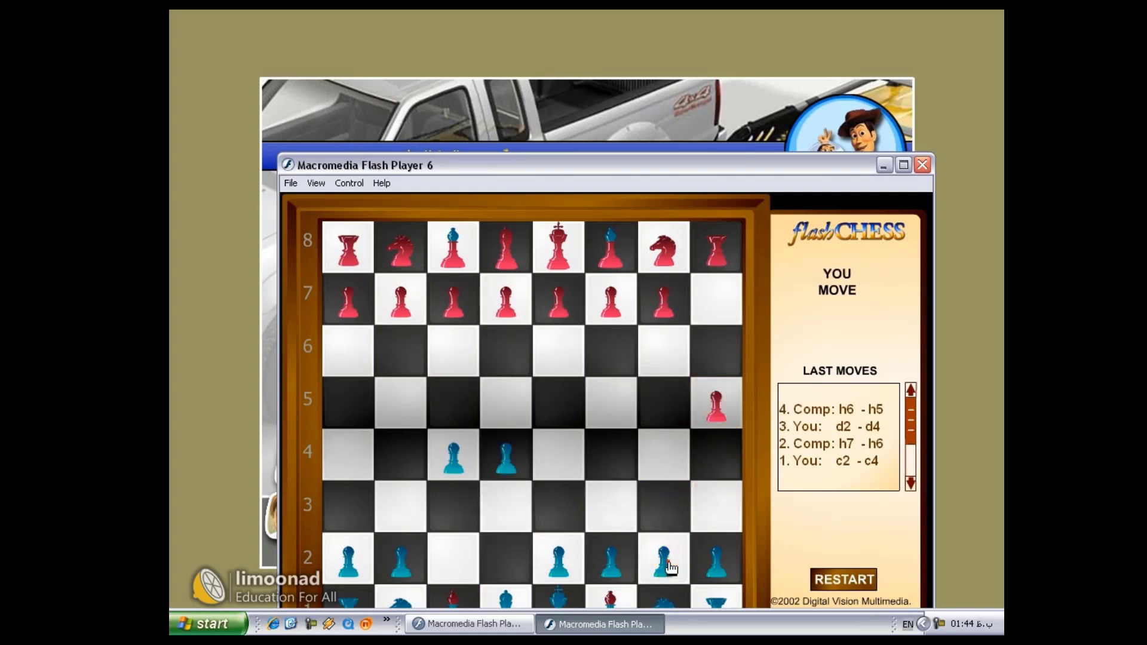
pyautogui.click(669, 457)
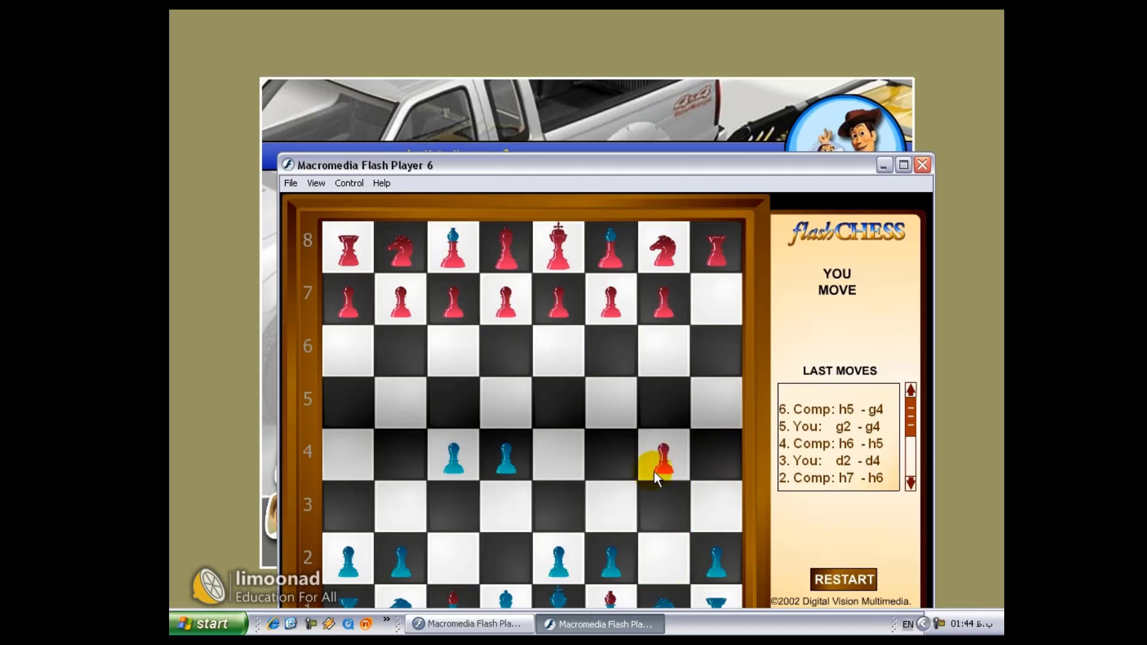
pyautogui.click(923, 167)
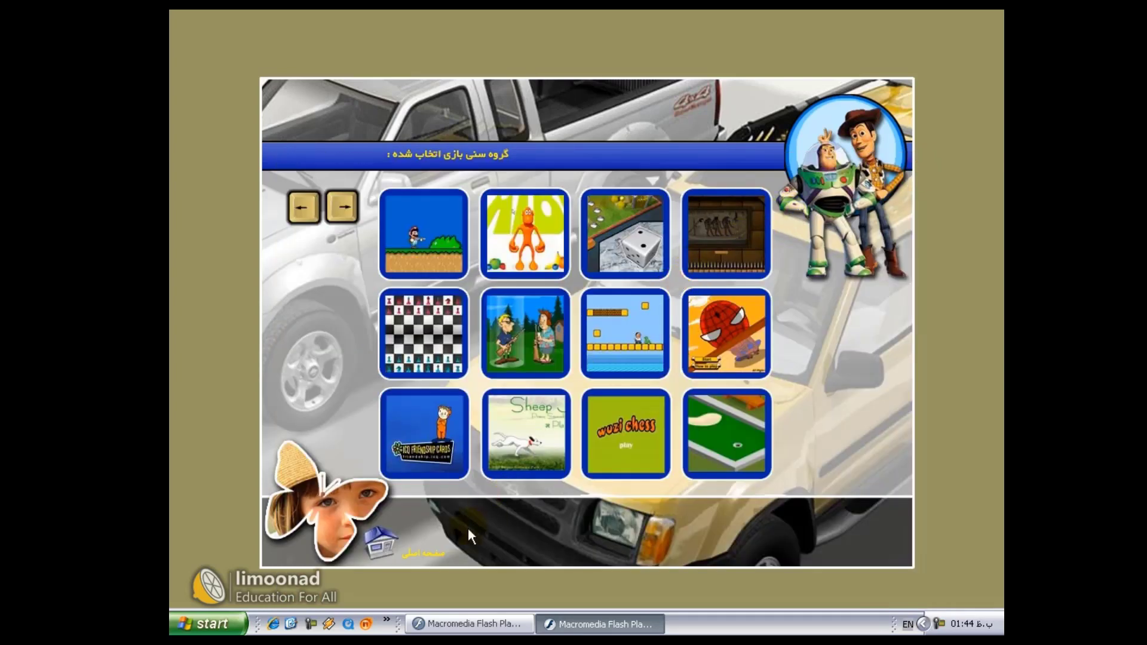
# Return to the collection's main page and mute the background music again.
pyautogui.click(426, 563)
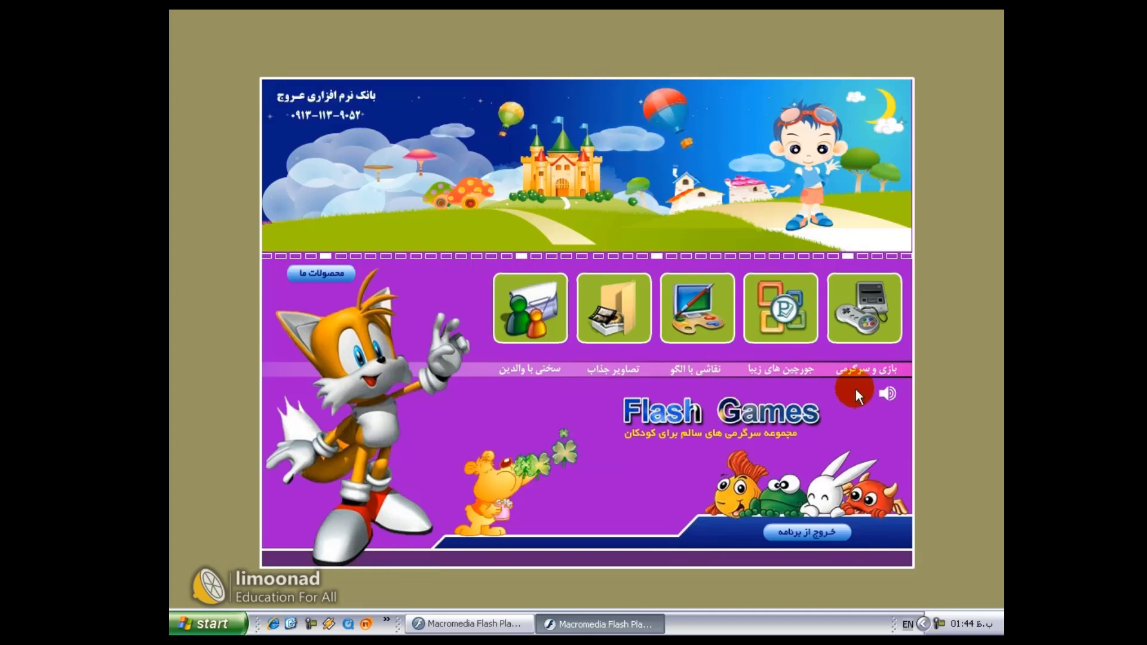
pyautogui.click(888, 393)
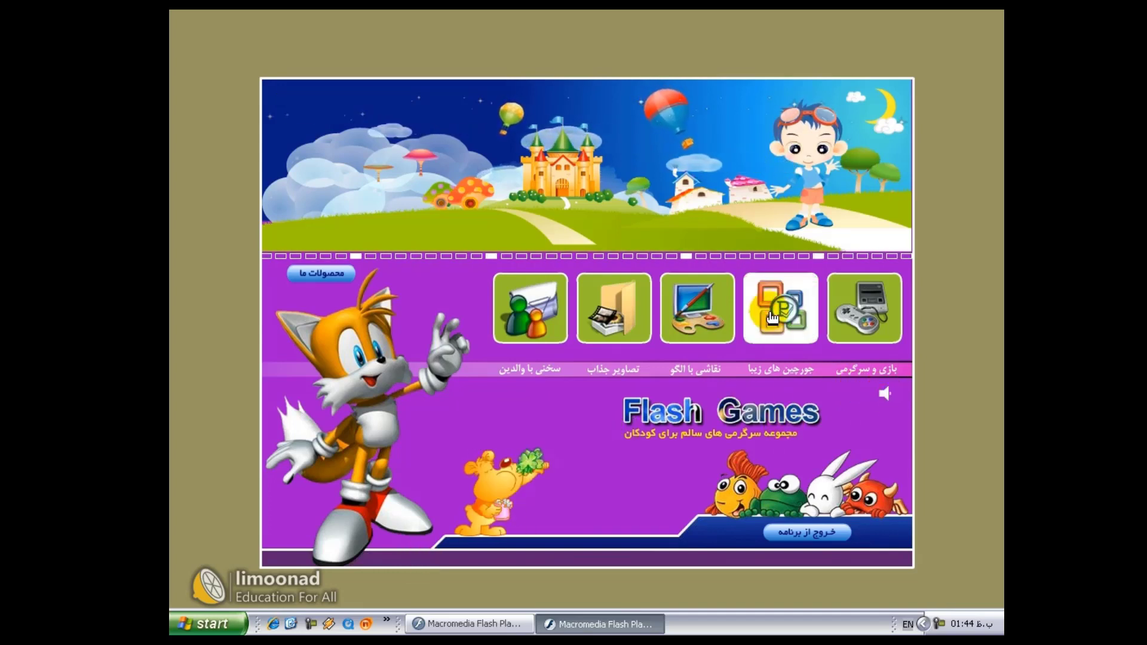
# Open the Monsters, Inc. picture in the jigsaw section and place the three pieces of the puzzle's right-hand column.
pyautogui.click(773, 316)
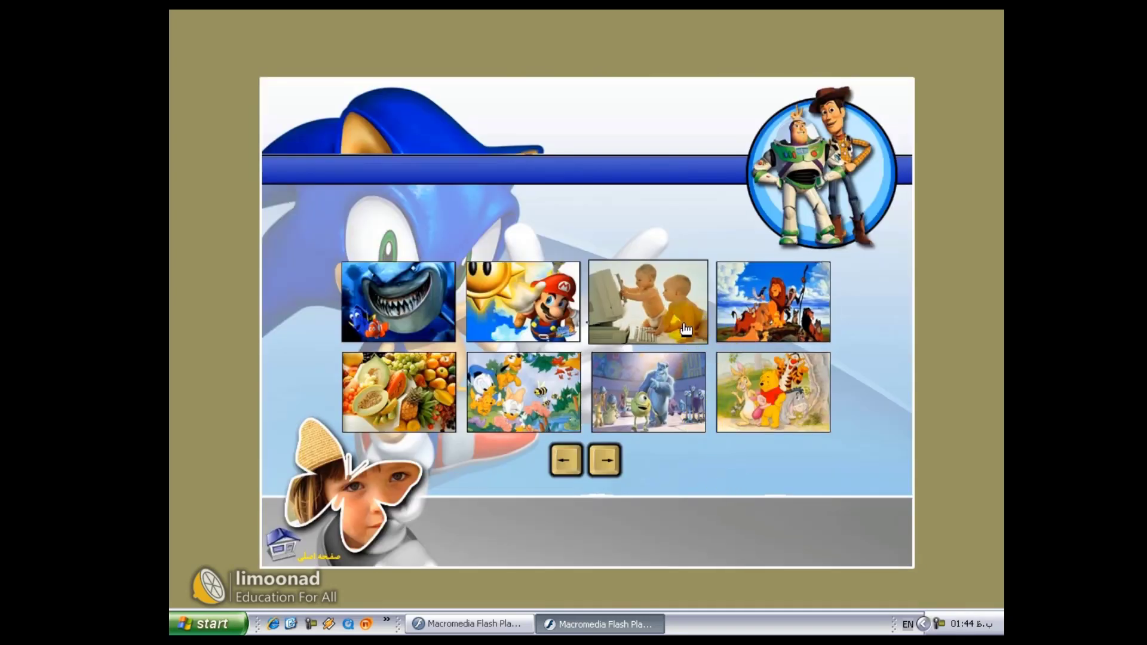
pyautogui.click(650, 402)
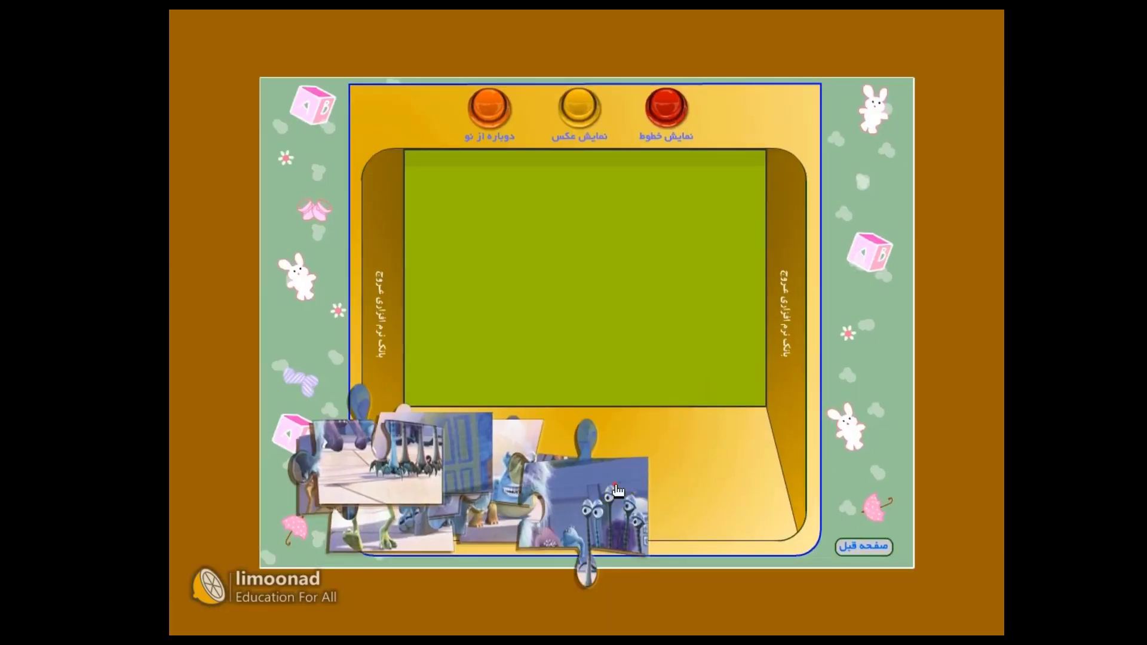
pyautogui.moveTo(618, 492); pyautogui.dragTo(734, 269)
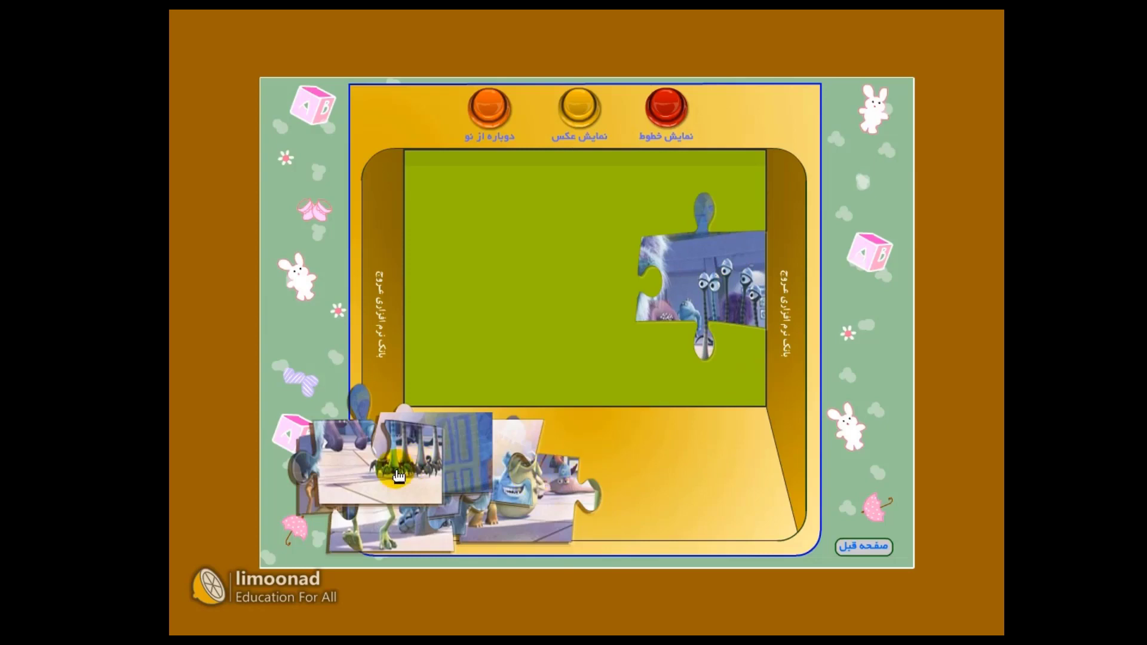
pyautogui.moveTo(410, 473); pyautogui.dragTo(718, 374)
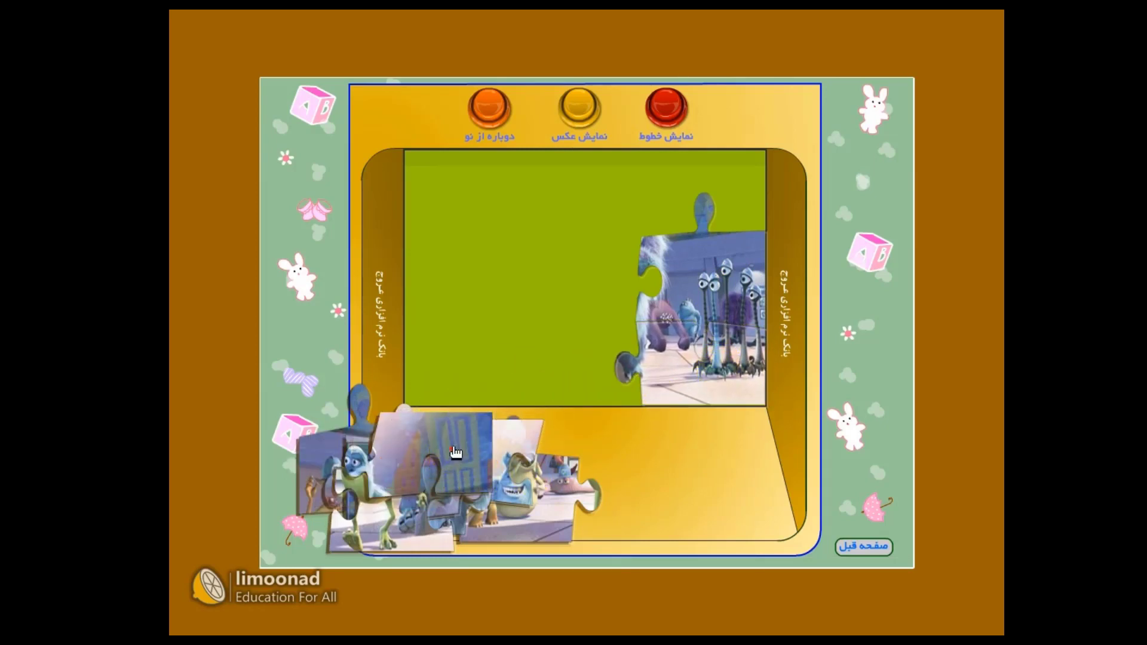
pyautogui.moveTo(454, 442); pyautogui.dragTo(724, 195)
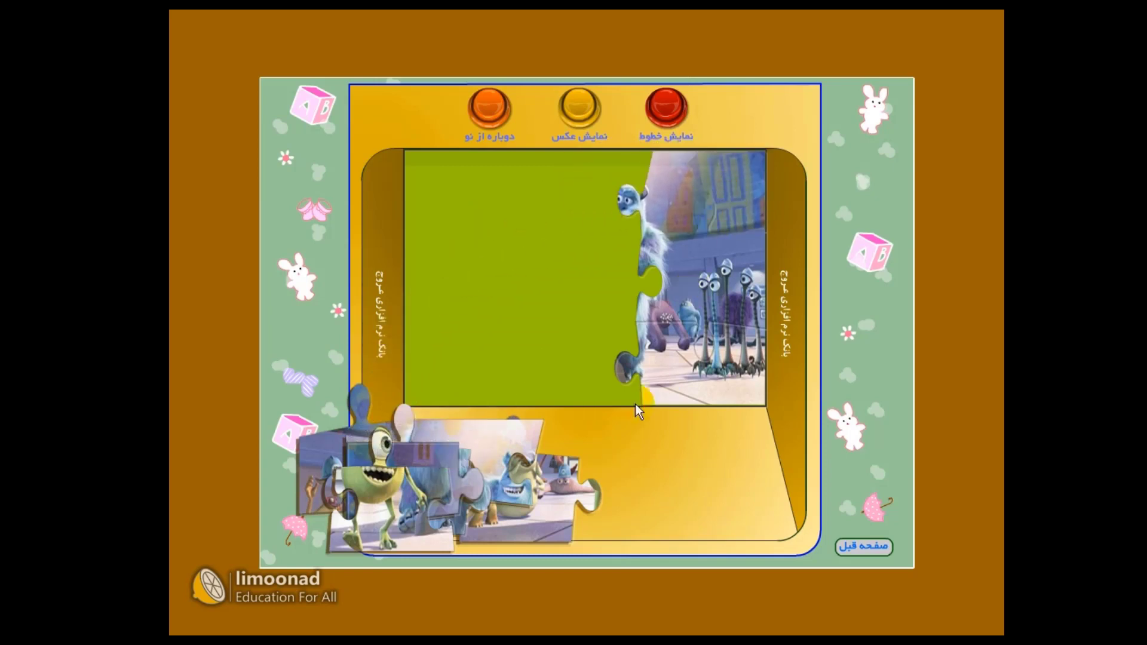
# Place the bottom-middle, upper-left corner and centre jigsaw pieces, briefly showing the guide picture on the board.
pyautogui.moveTo(396, 491); pyautogui.dragTo(584, 340)
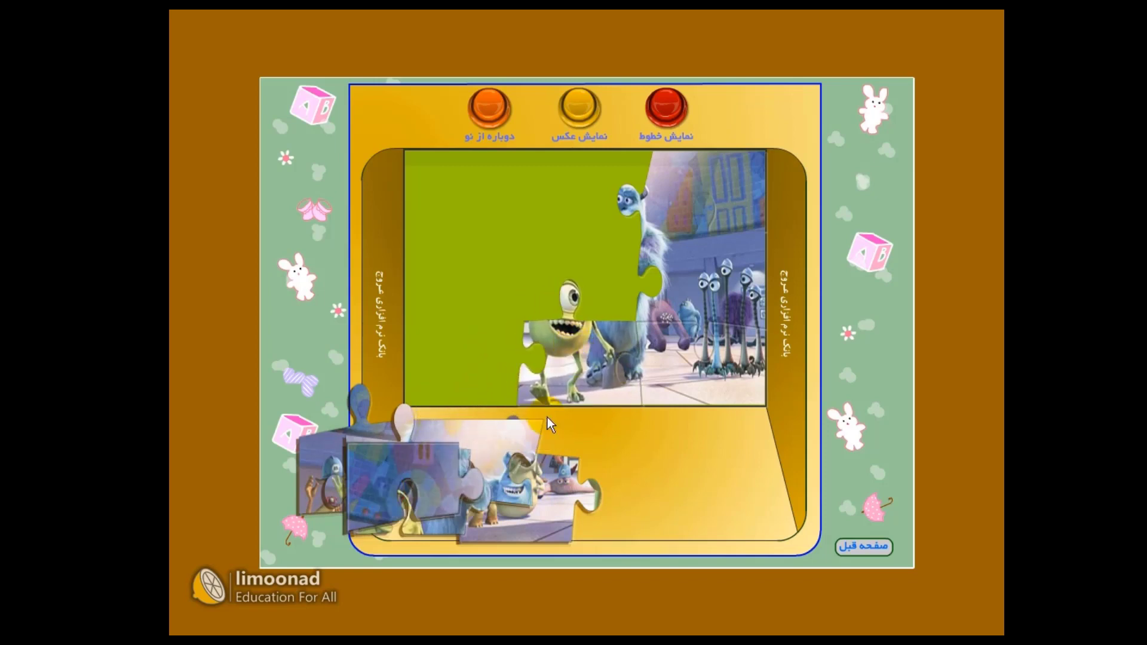
pyautogui.moveTo(411, 472); pyautogui.dragTo(470, 179)
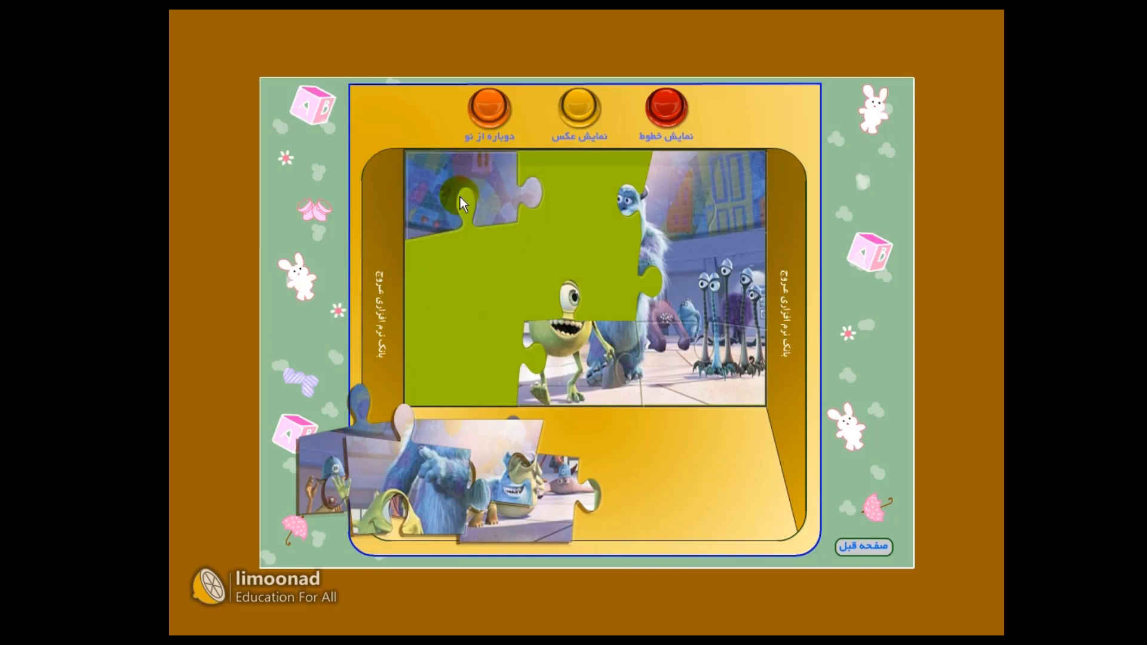
pyautogui.click(575, 115)
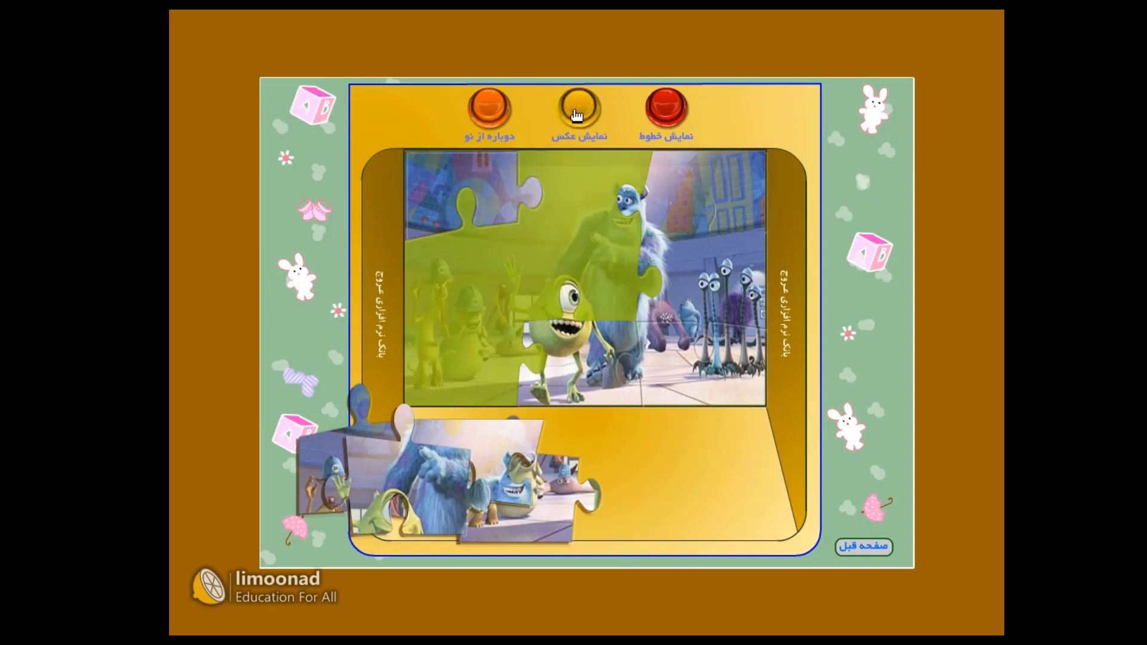
pyautogui.click(585, 120)
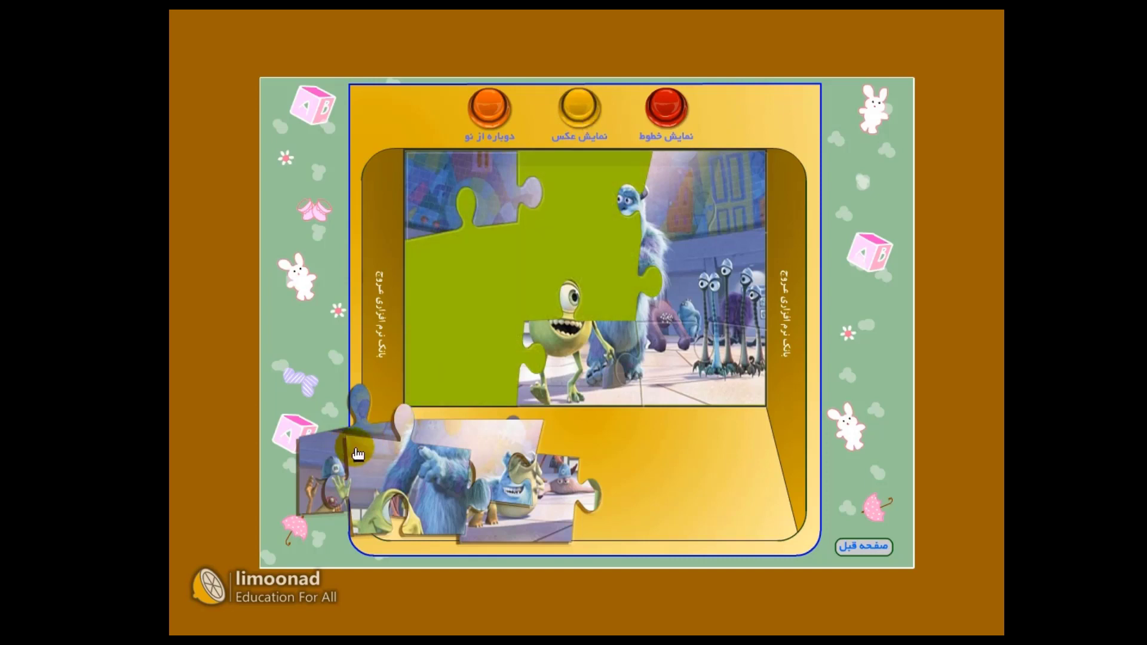
pyautogui.moveTo(359, 447); pyautogui.dragTo(538, 239)
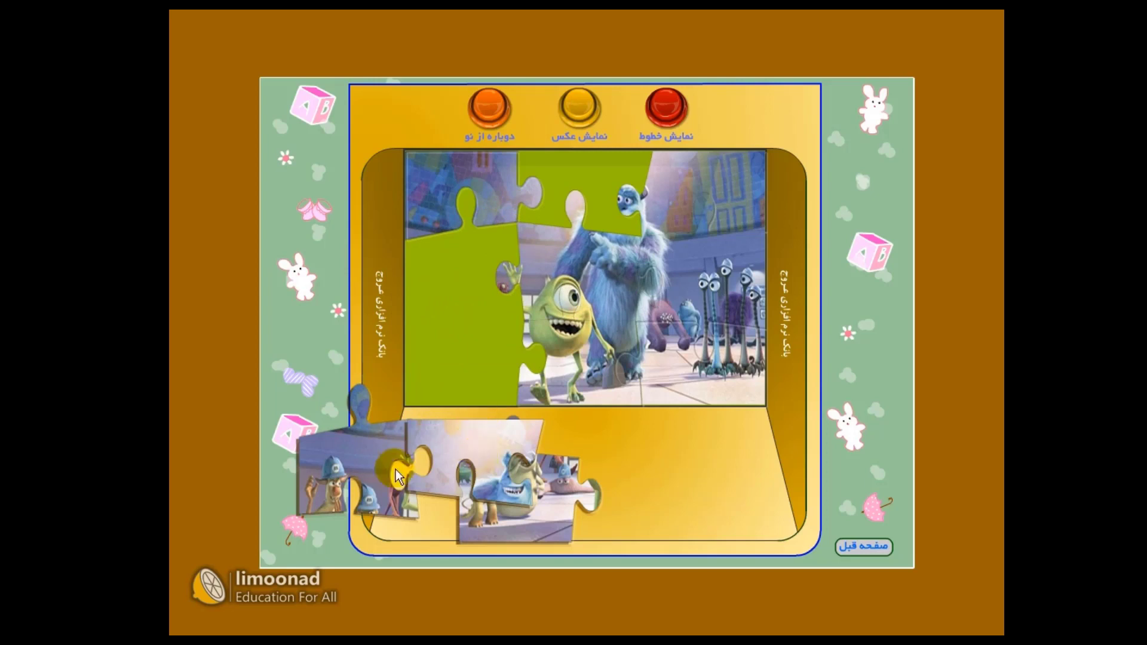
# Place the middle-left, top-middle and lower-left corner pieces to finish the jigsaw, and return to the collection's main page.
pyautogui.moveTo(360, 472); pyautogui.dragTo(463, 292)
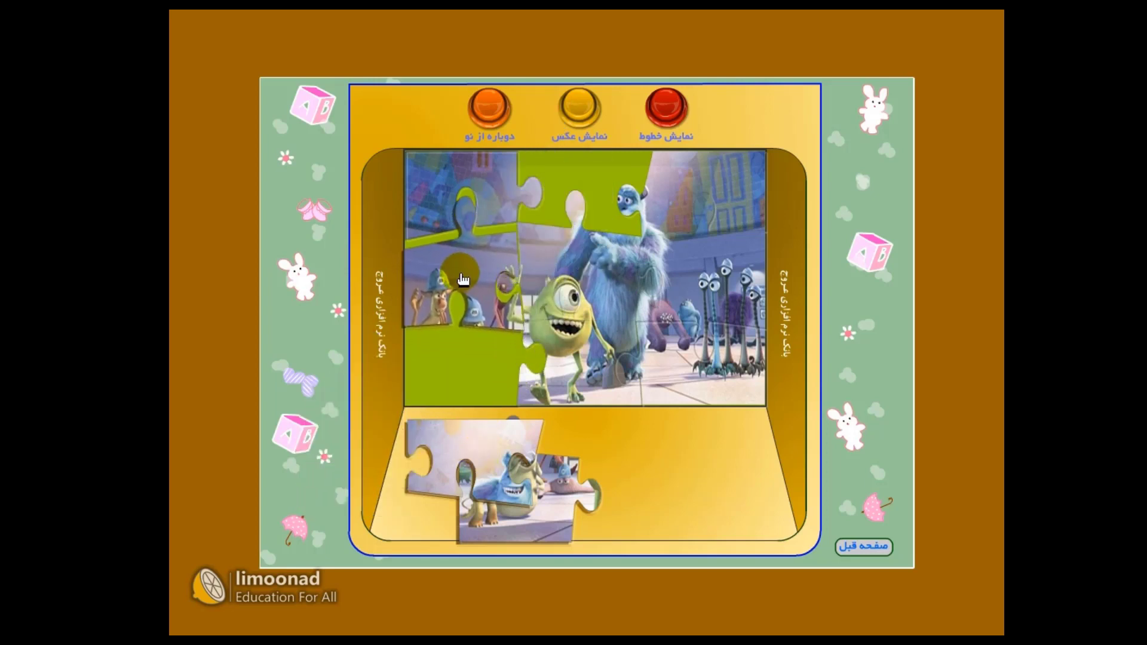
pyautogui.moveTo(483, 462); pyautogui.dragTo(596, 205)
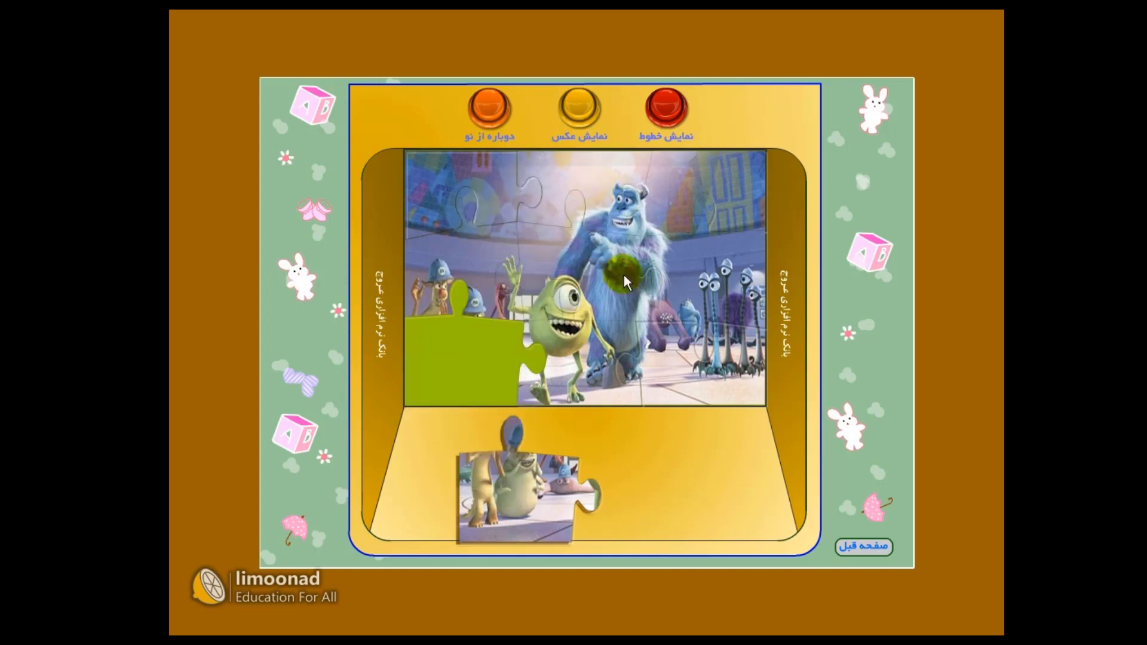
pyautogui.moveTo(523, 496); pyautogui.dragTo(466, 384)
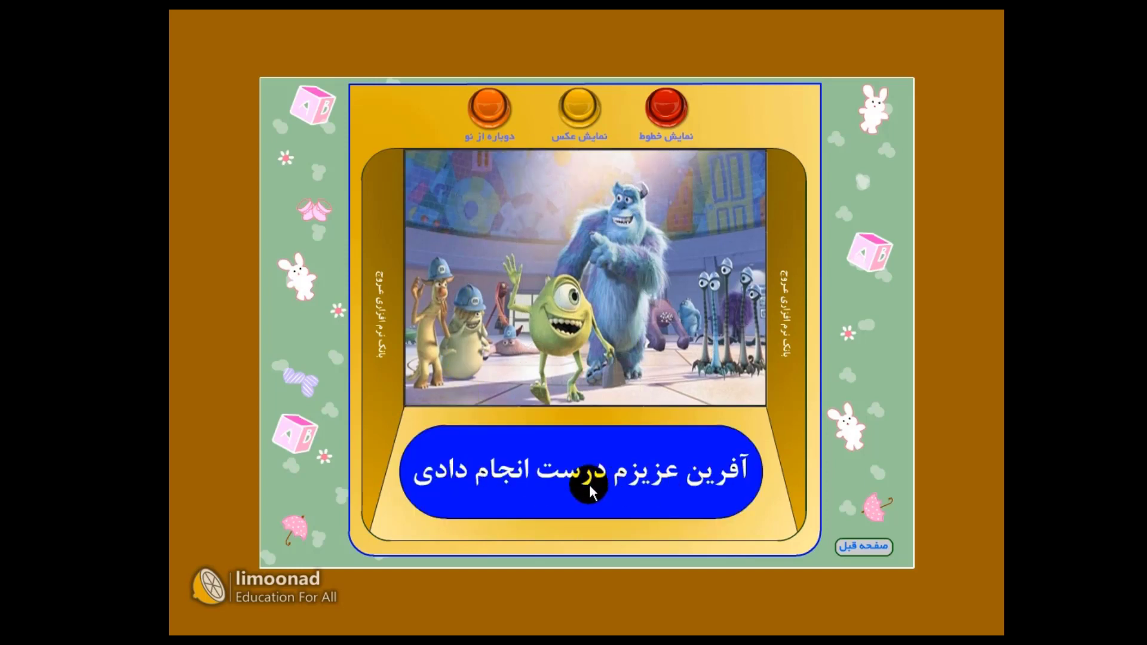
pyautogui.click(866, 546)
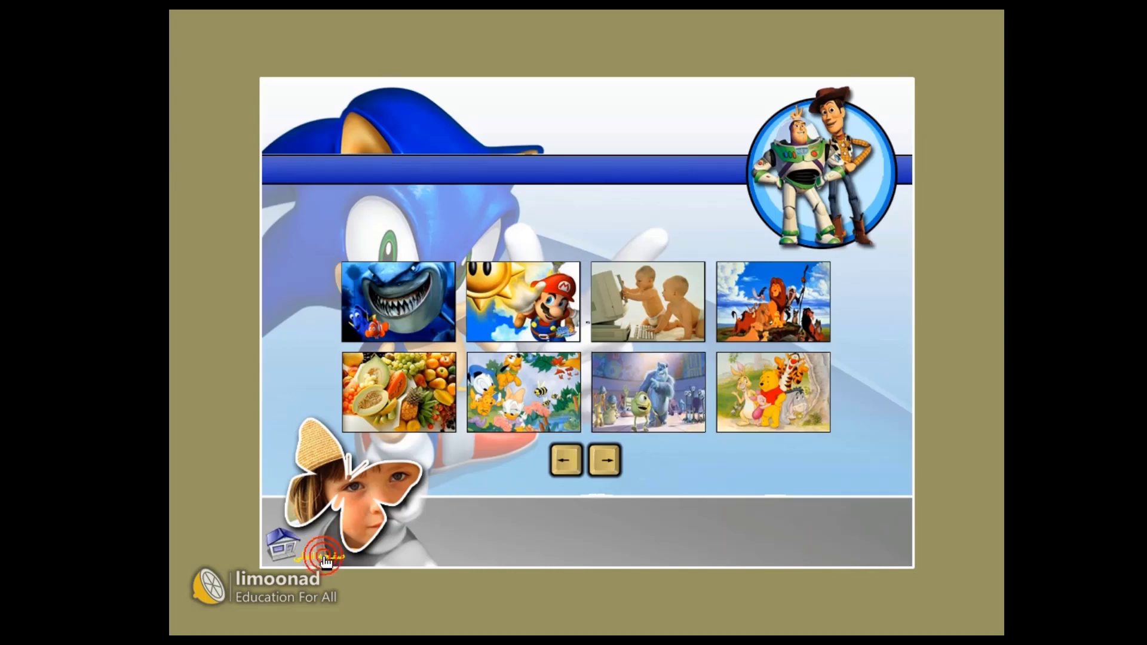
pyautogui.click(505, 560)
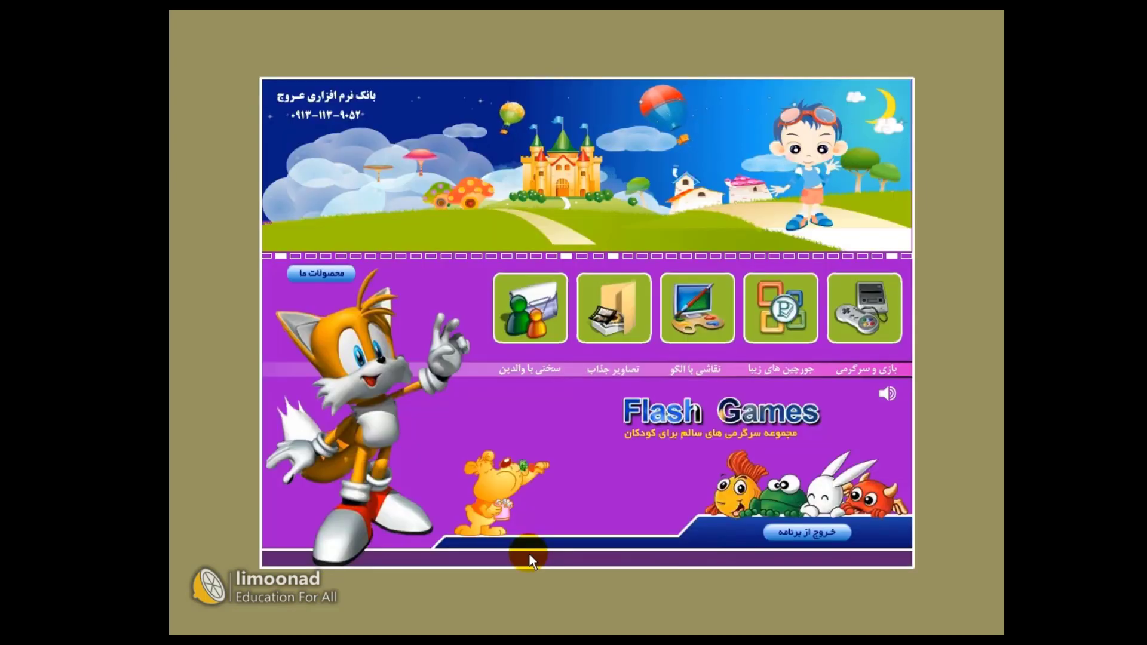
# Browse the picture gallery up to the two children on a yellow flower, and exit the games collection.
pyautogui.click(607, 328)
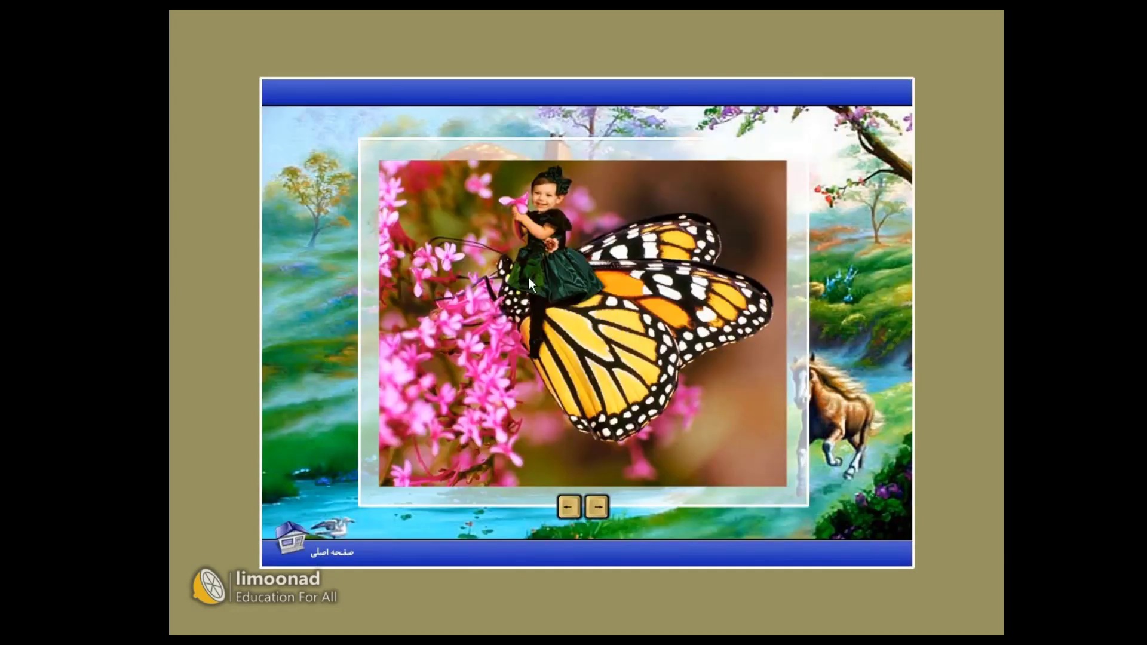
pyautogui.click(597, 508)
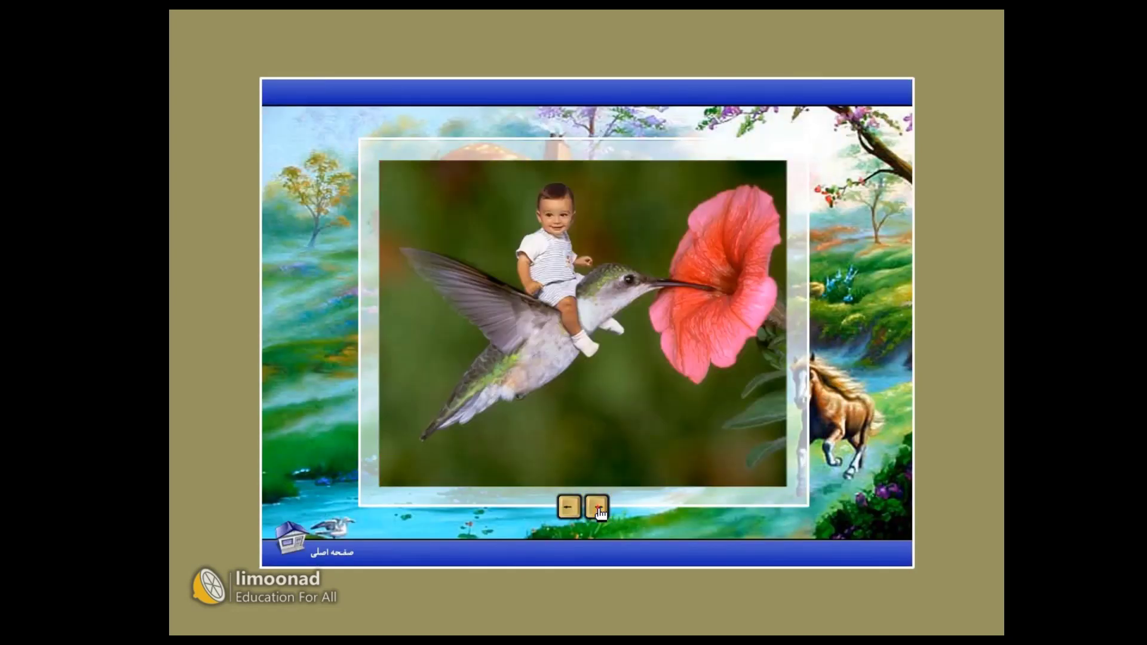
pyautogui.click(597, 508)
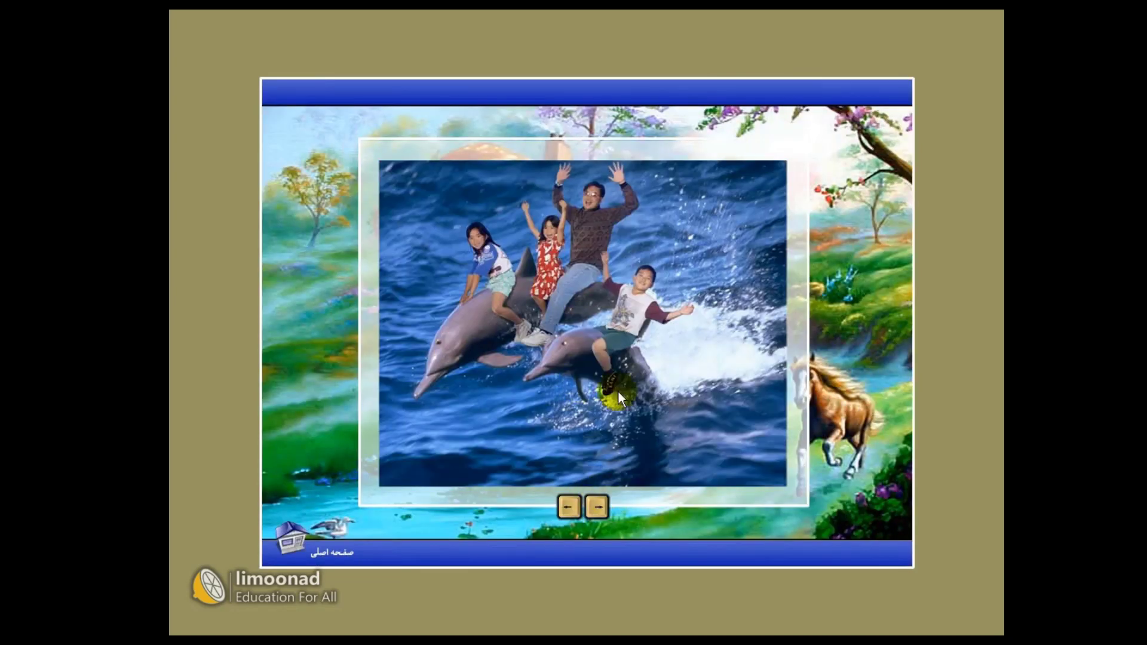
pyautogui.click(597, 508)
pyautogui.click(598, 508)
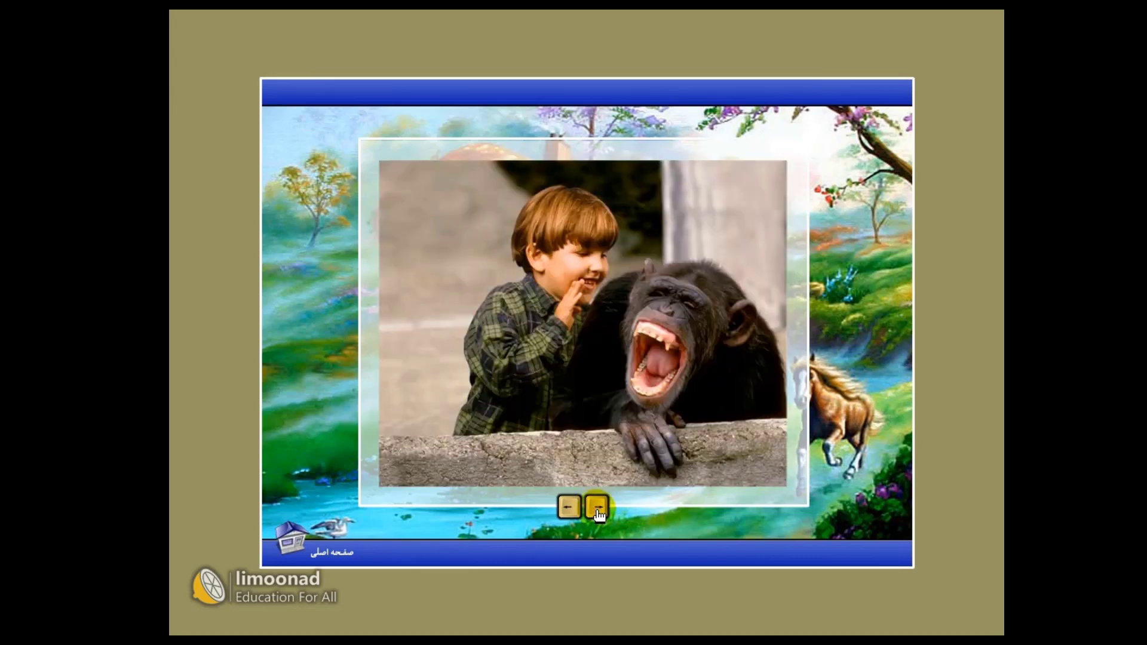
pyautogui.click(597, 508)
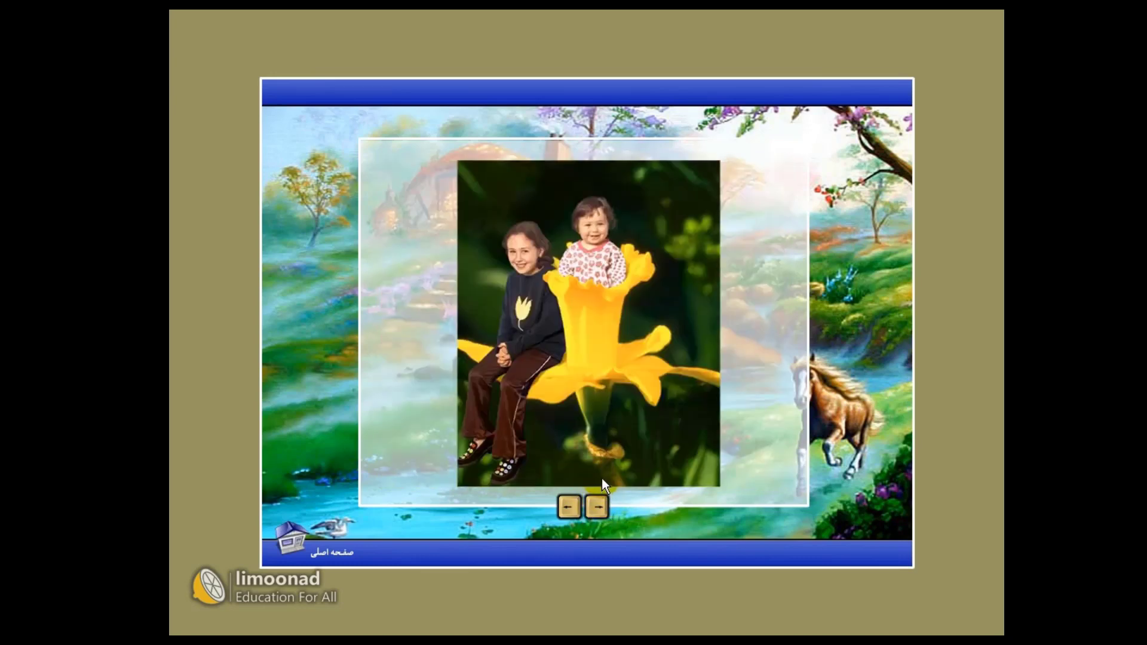
pyautogui.click(320, 555)
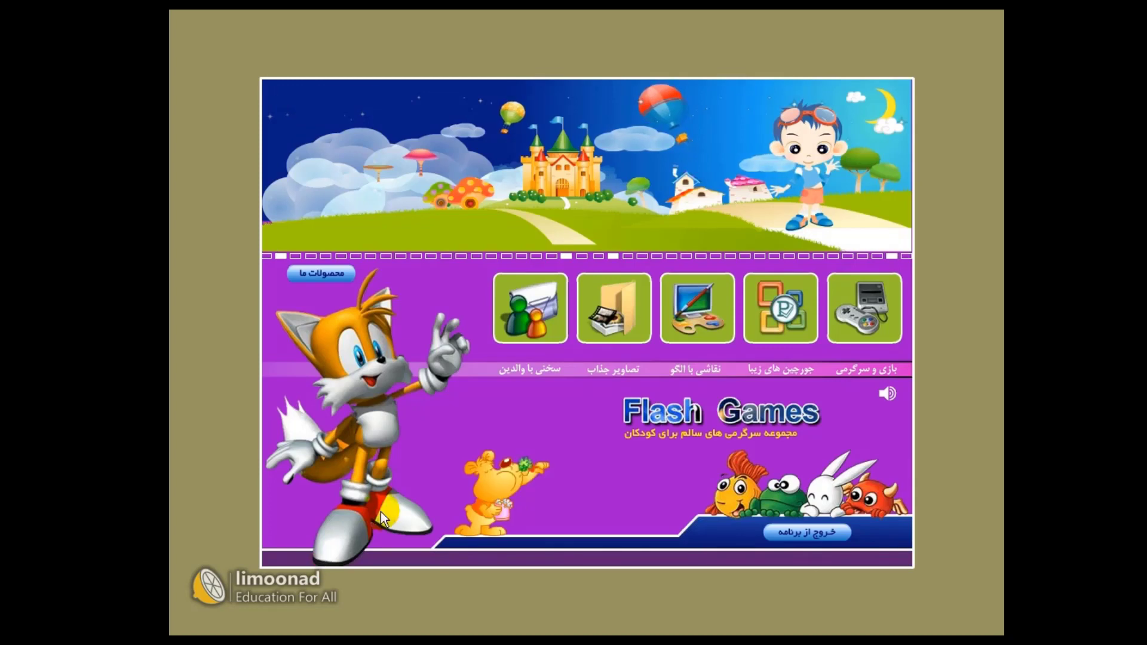
pyautogui.click(811, 534)
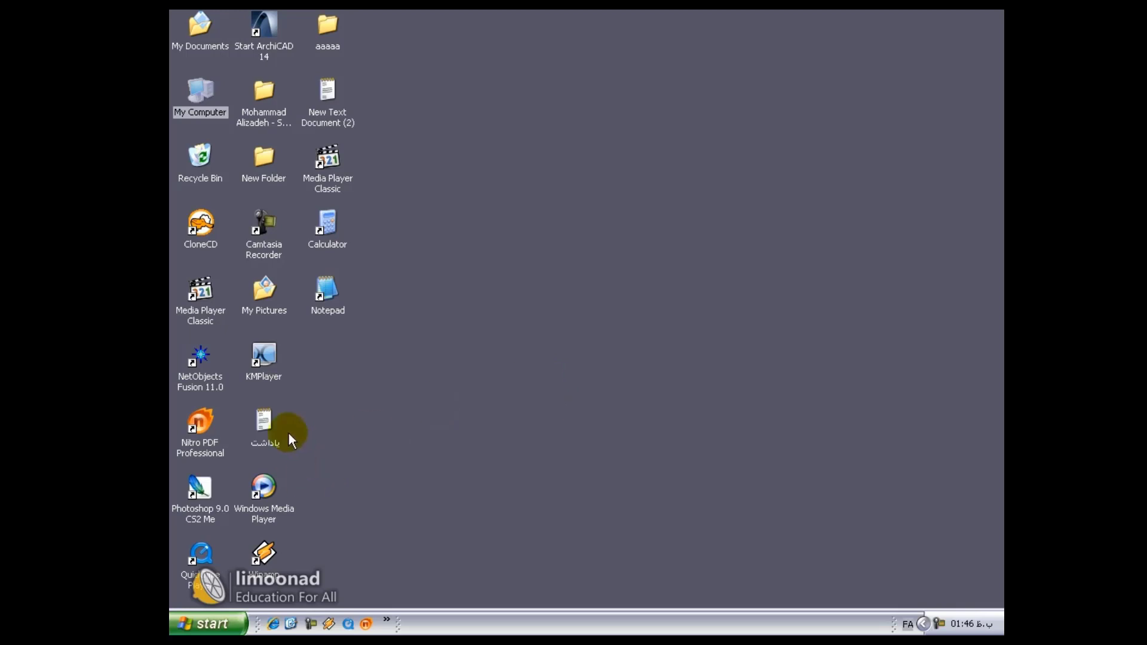
# Look up the Microsoft Office programs among the installed programs, and return to the desktop.
pyautogui.click(198, 624)
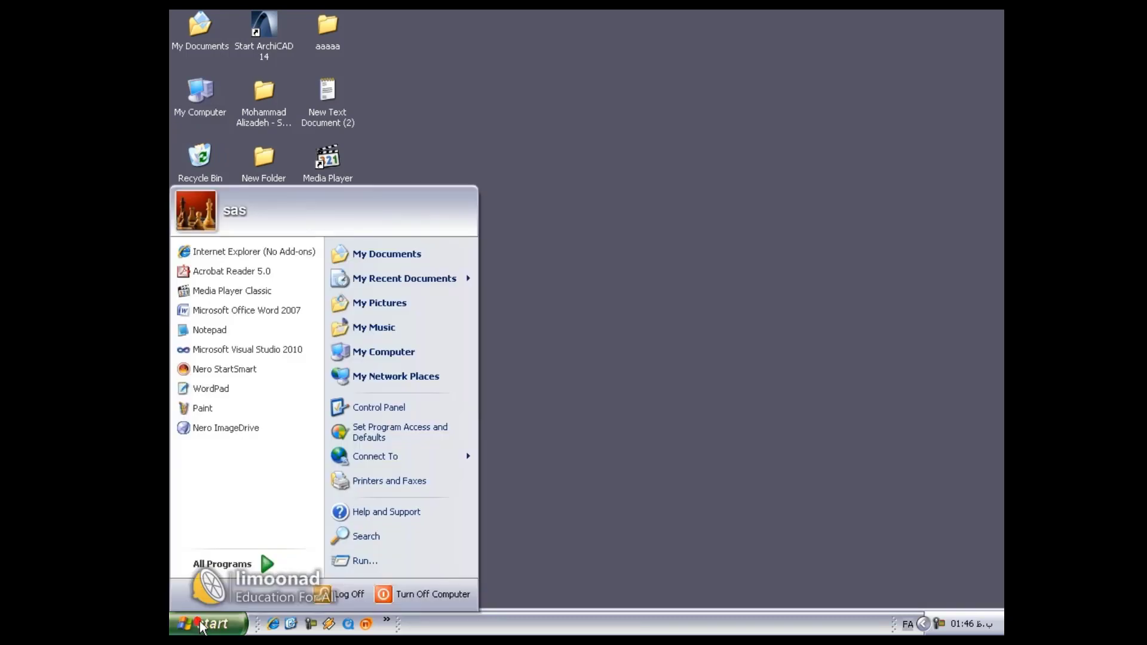
pyautogui.moveTo(265, 572)
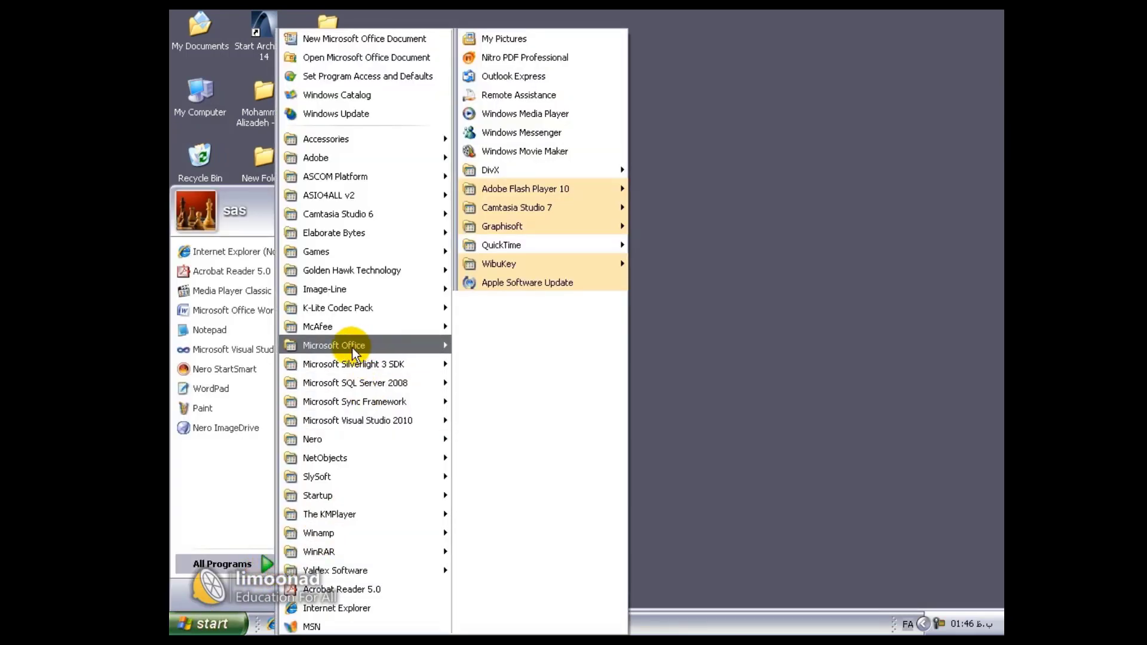
pyautogui.moveTo(353, 353)
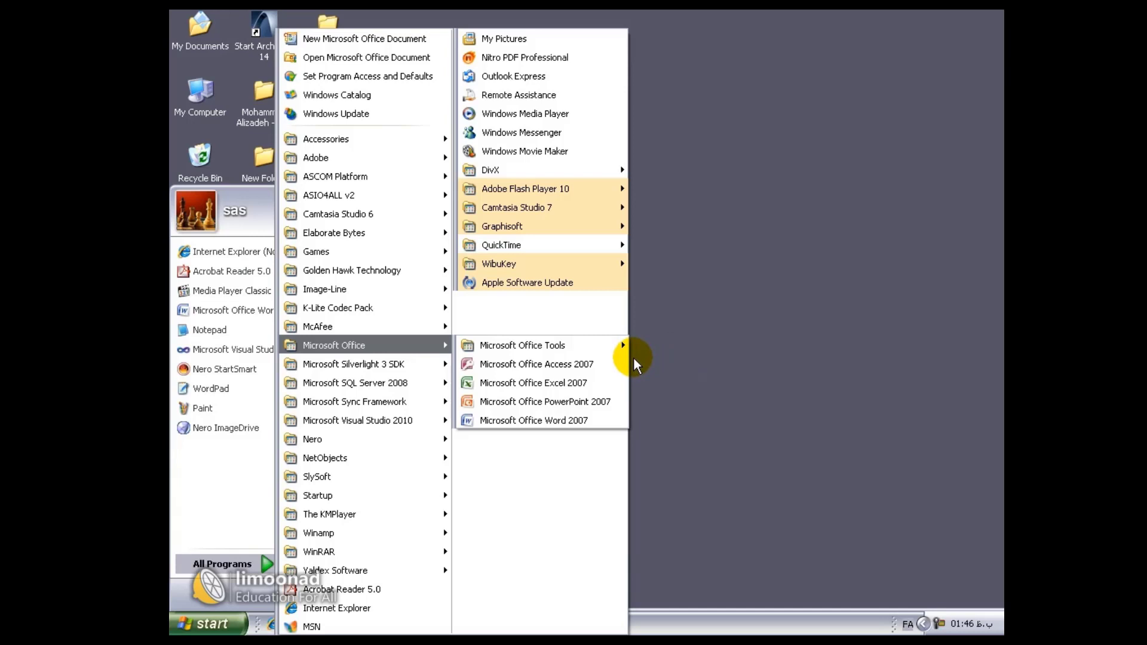
pyautogui.click(707, 354)
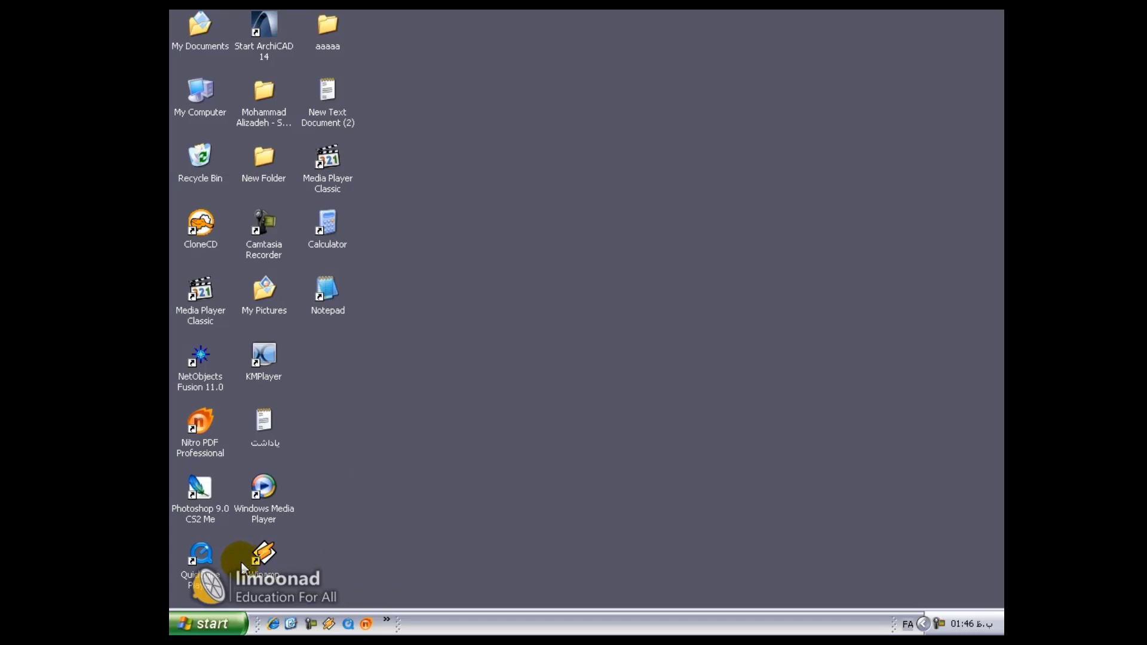
# Open Add or Remove Programs from the Control Panel.
pyautogui.click(209, 624)
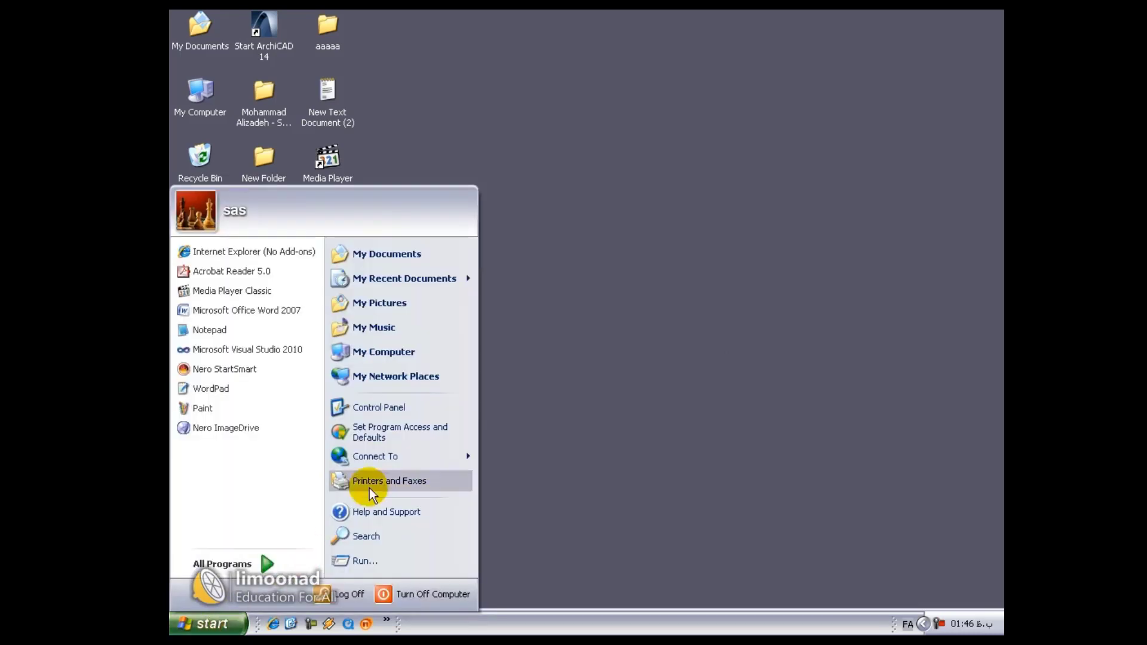
pyautogui.click(407, 405)
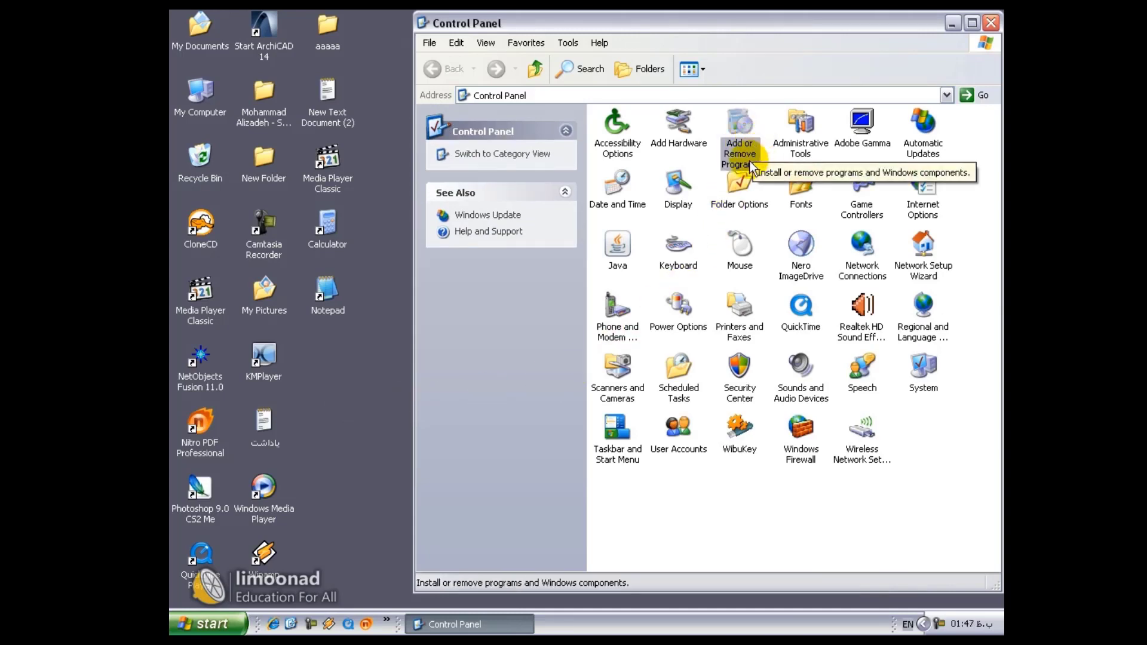
pyautogui.doubleClick(744, 129)
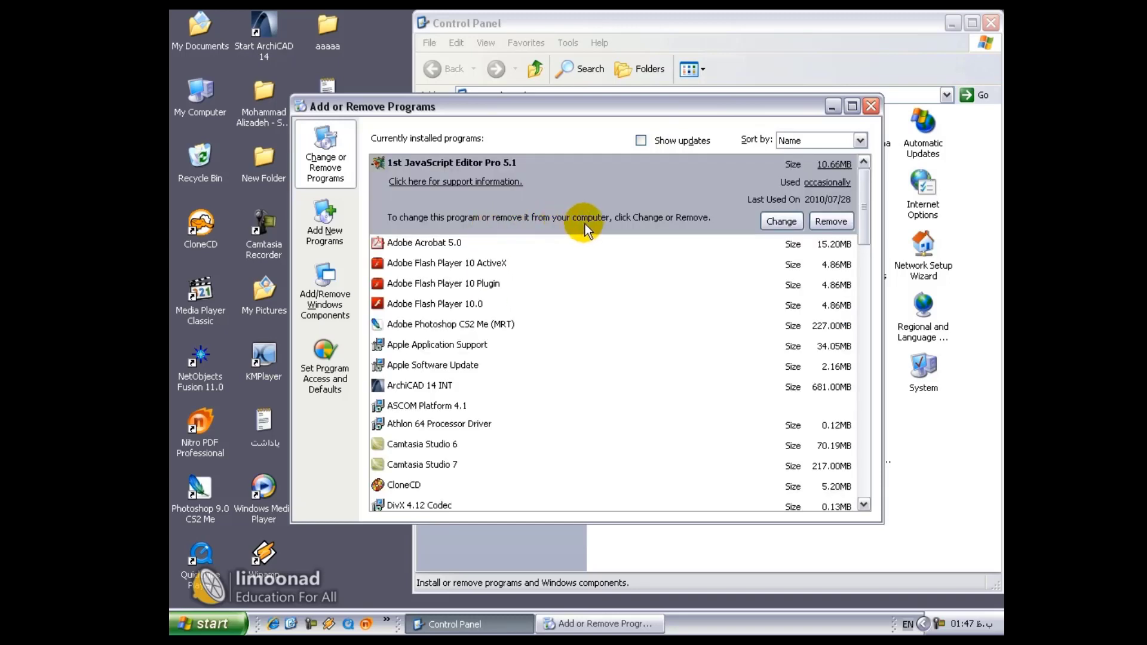
# Find Microsoft Office Enterprise 2007 among the installed programs and start its removal, confirming the uninstall.
pyautogui.moveTo(867, 223); pyautogui.dragTo(864, 307)
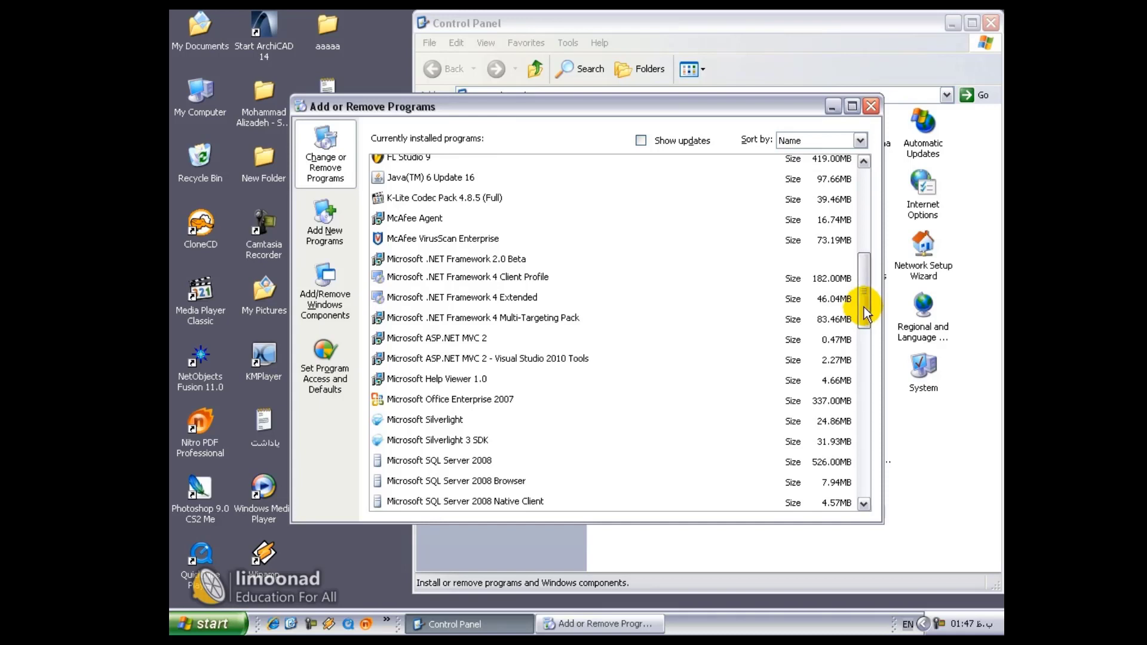
pyautogui.click(397, 399)
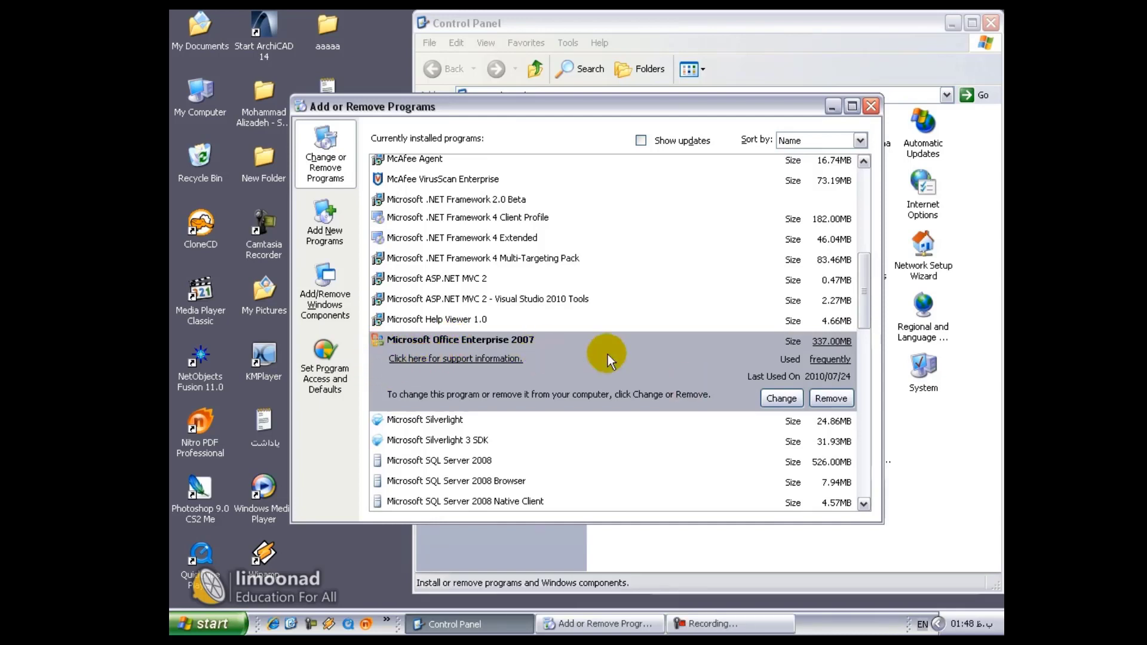
pyautogui.click(847, 399)
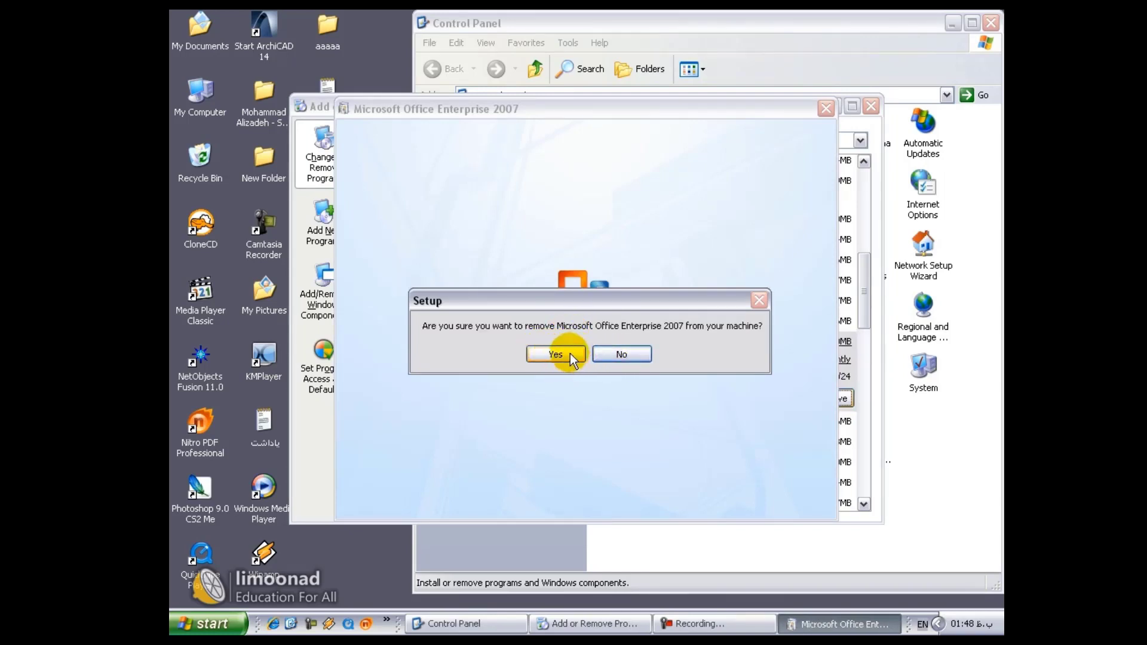
pyautogui.click(556, 355)
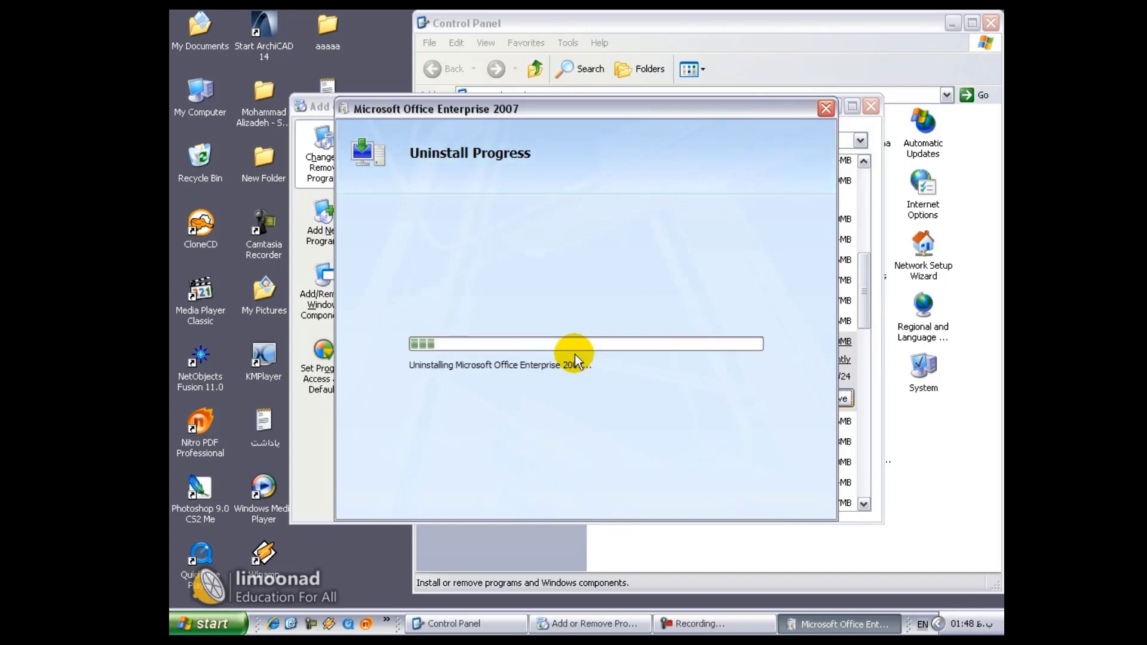
# Close the Control Panel window and move the Office uninstall window aside to bring the installed programs list forward.
pyautogui.click(991, 23)
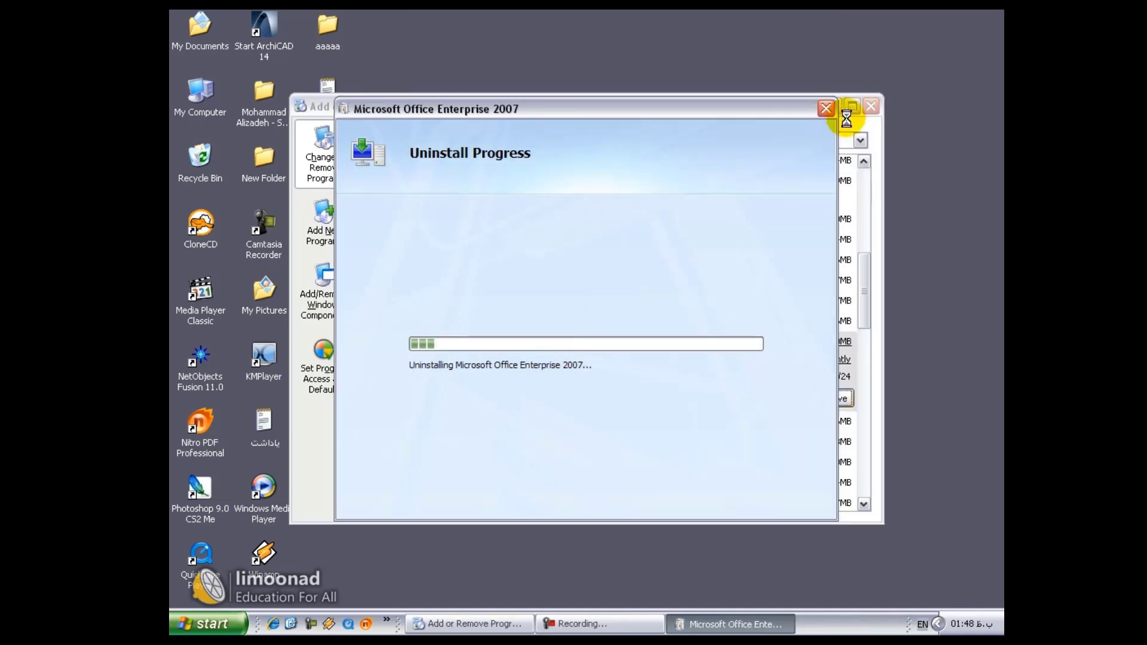
pyautogui.rightClick(581, 623)
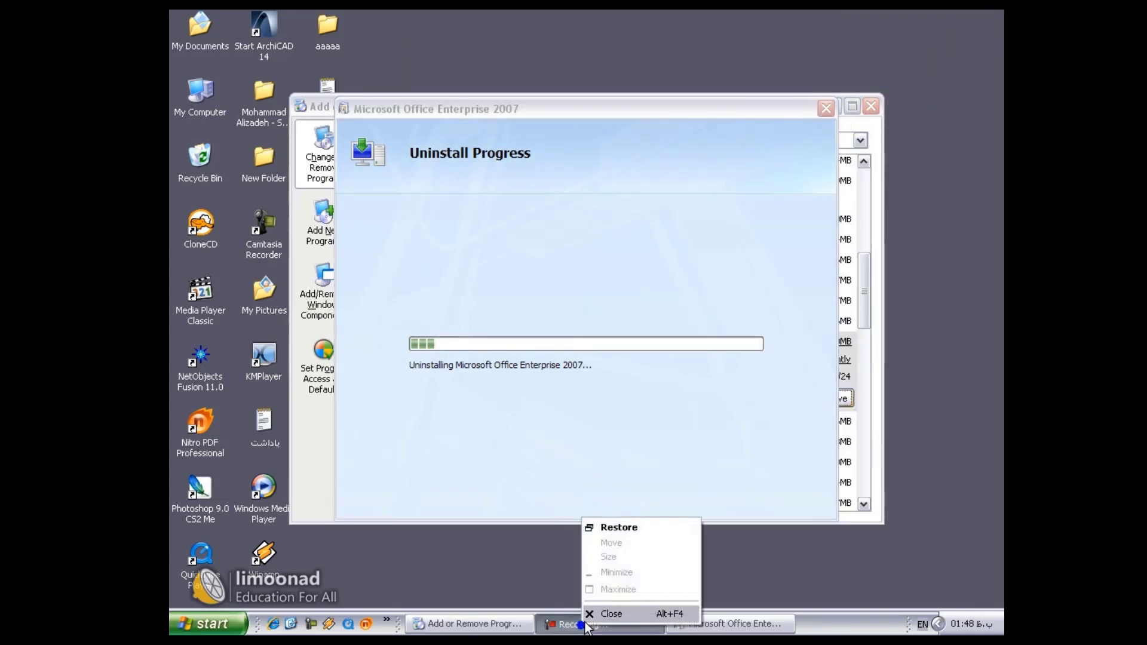
pyautogui.click(511, 461)
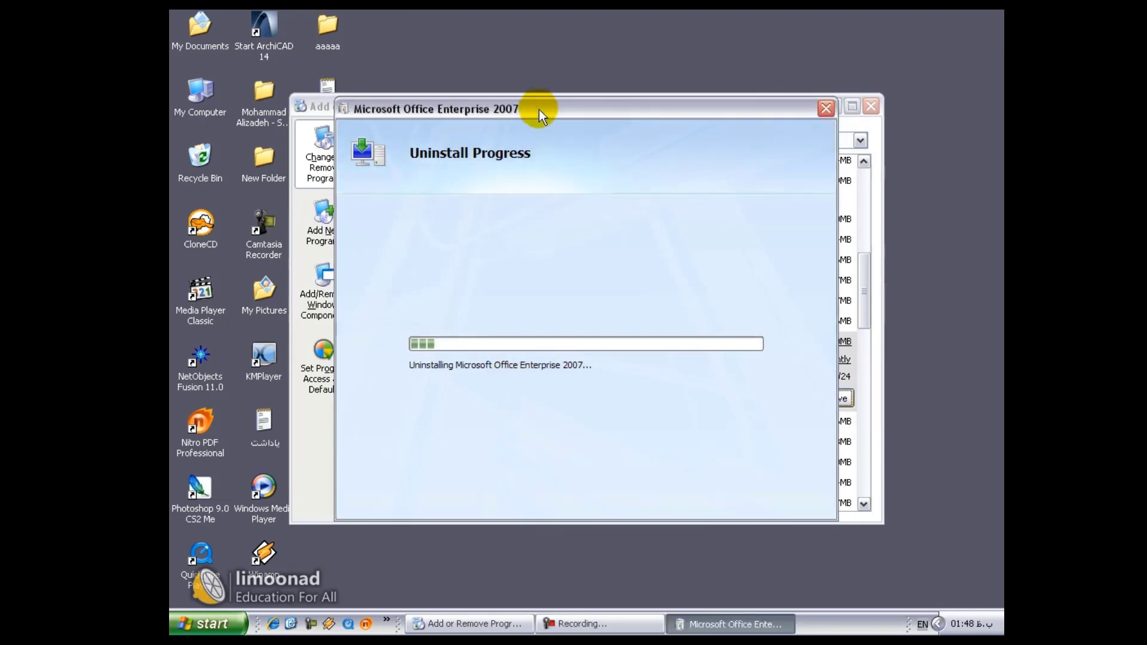
pyautogui.moveTo(539, 109); pyautogui.dragTo(729, 97)
pyautogui.click(483, 101)
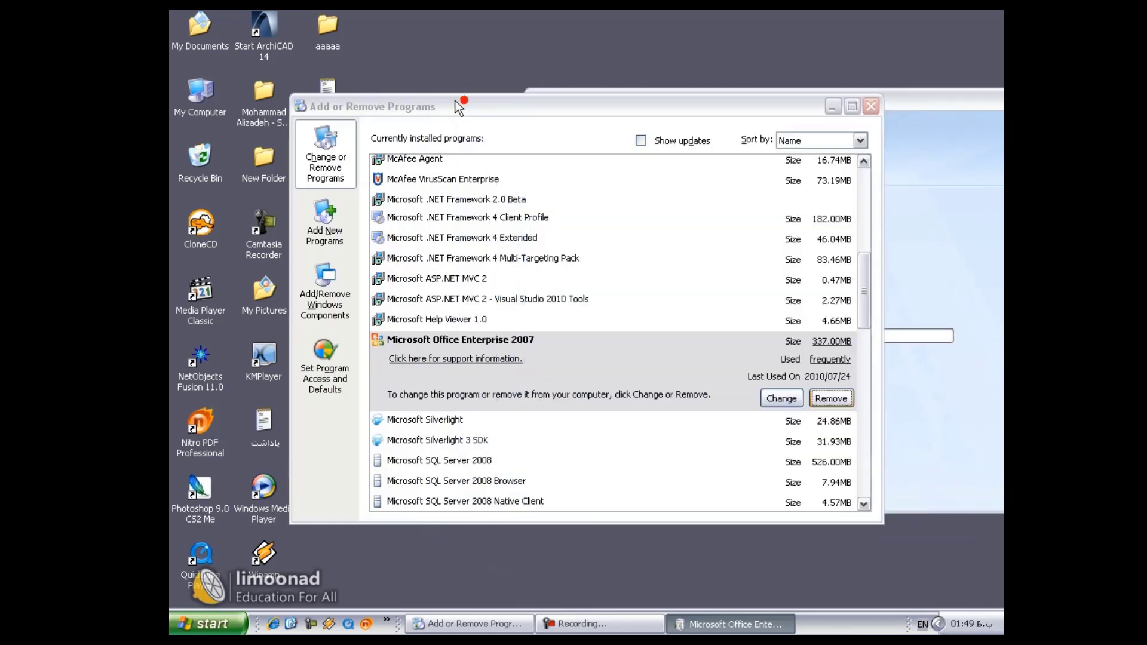
# Follow the Office removal, switching between the installed programs list and the uninstall progress window and repositioning the progress window.
pyautogui.click(869, 307)
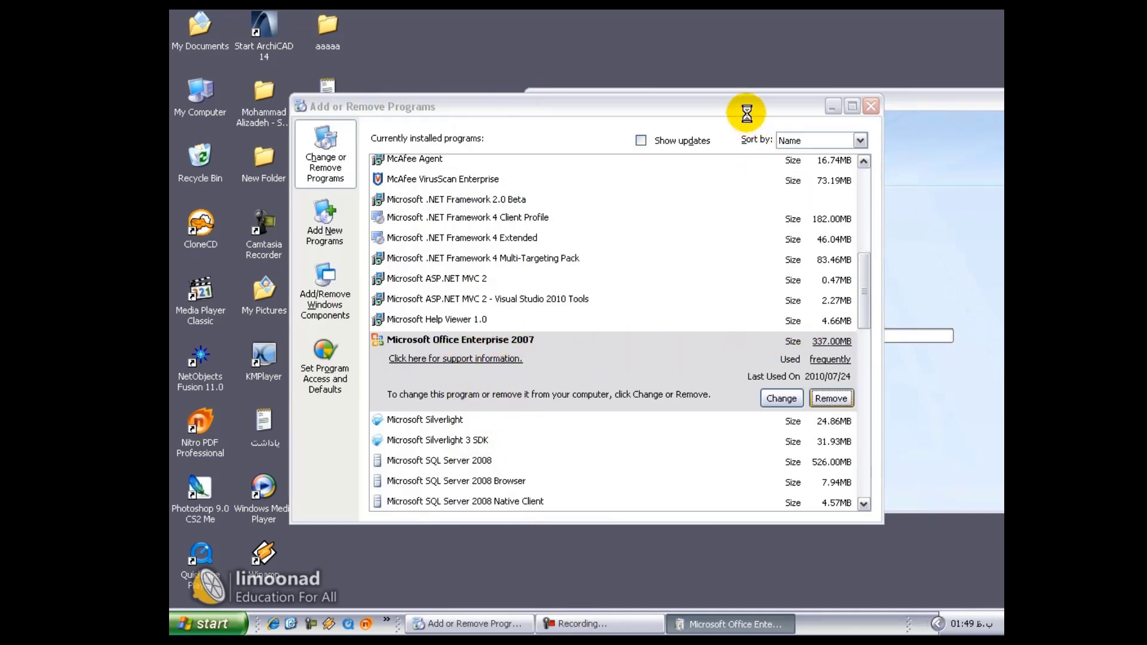
pyautogui.click(891, 110)
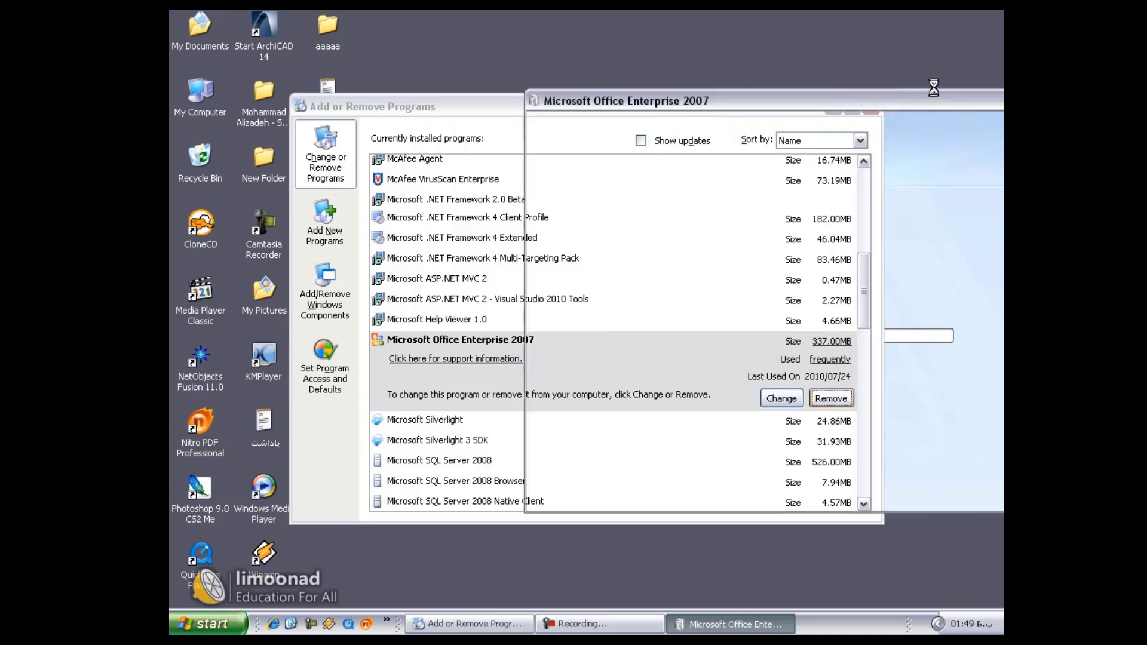
pyautogui.moveTo(859, 109); pyautogui.dragTo(780, 113)
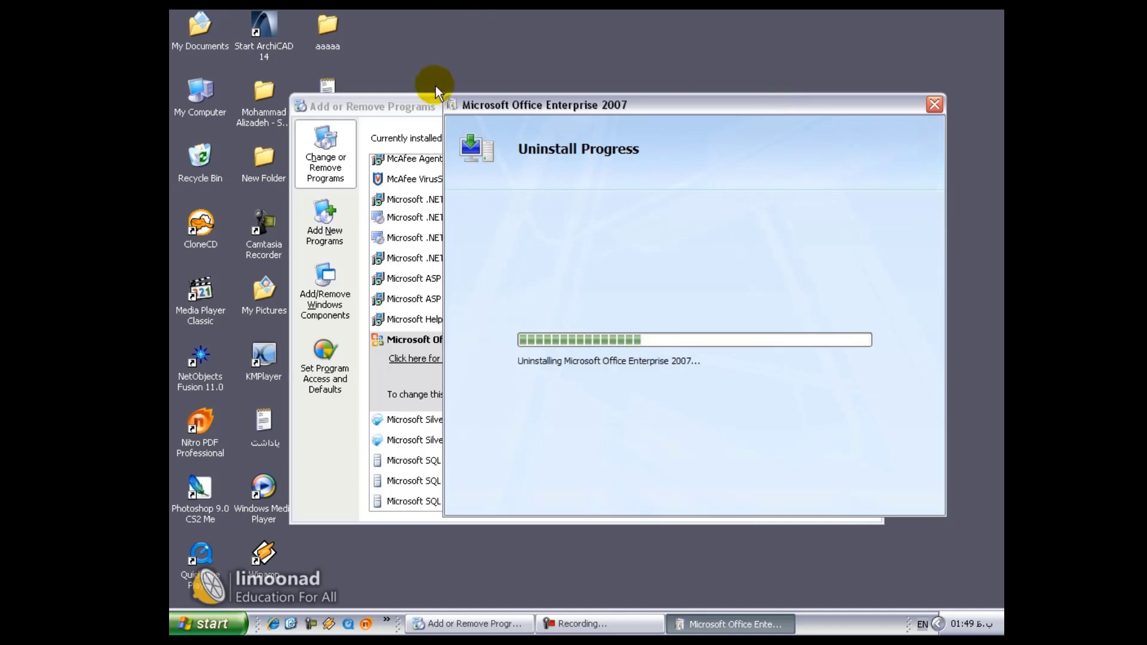
pyautogui.click(414, 114)
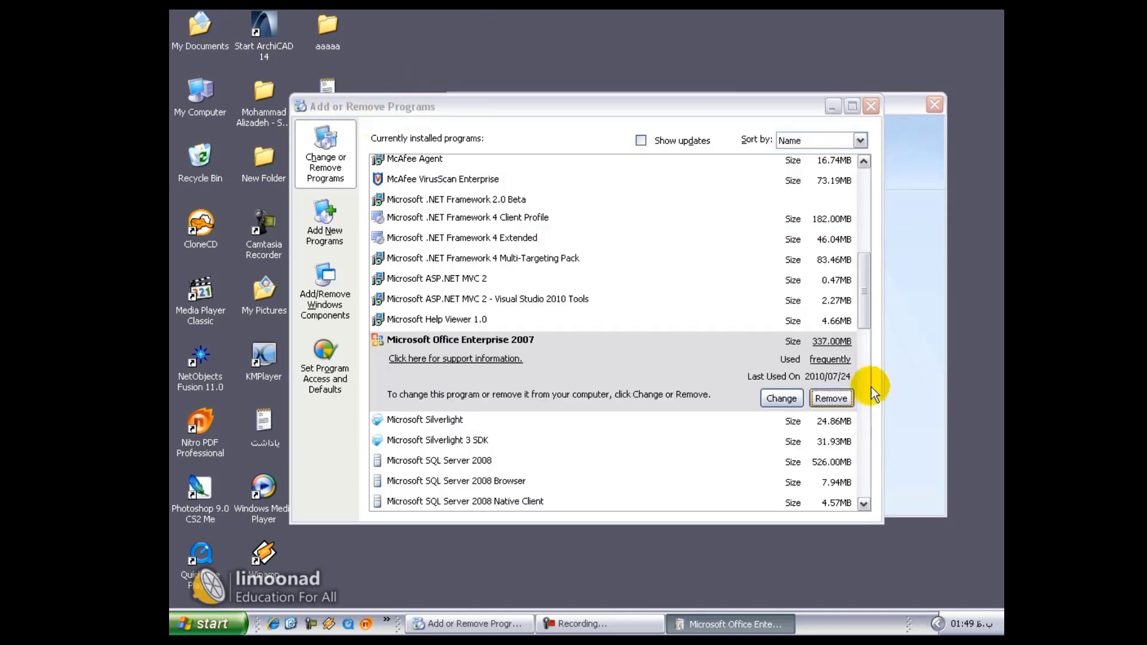
pyautogui.click(851, 399)
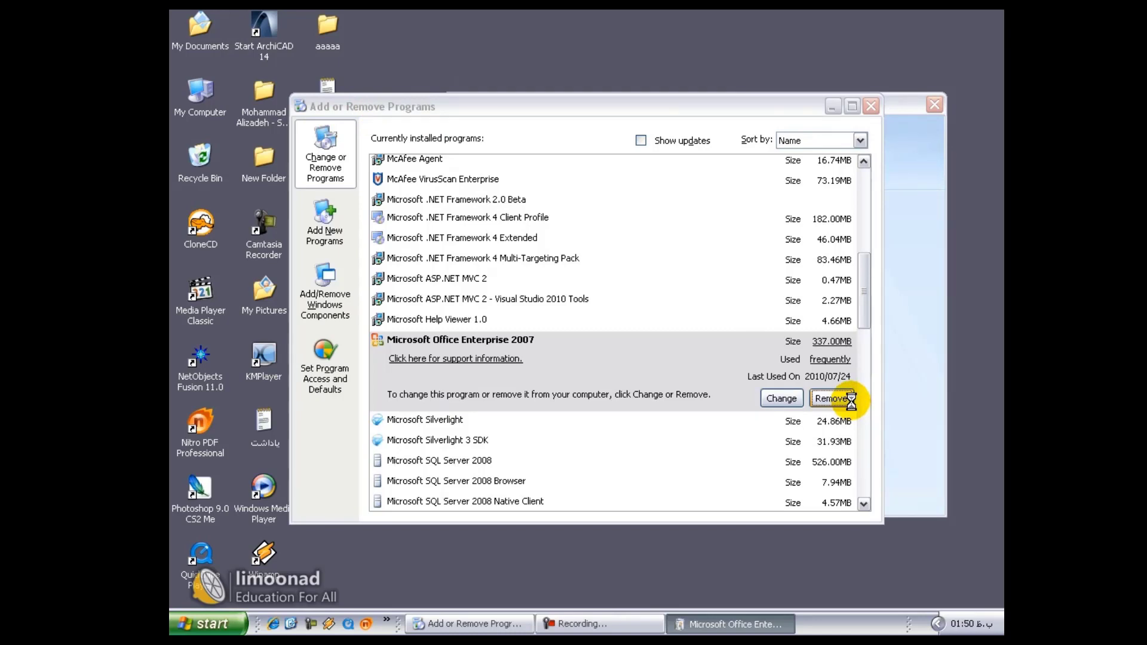
pyautogui.click(902, 353)
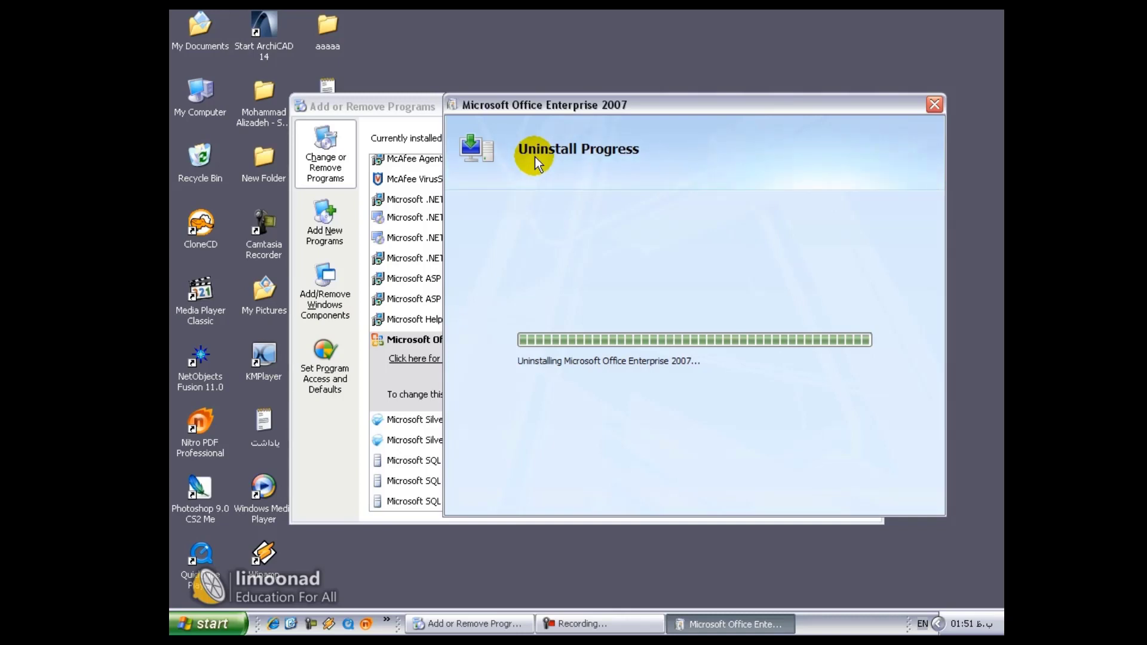
pyautogui.moveTo(658, 105); pyautogui.dragTo(619, 83)
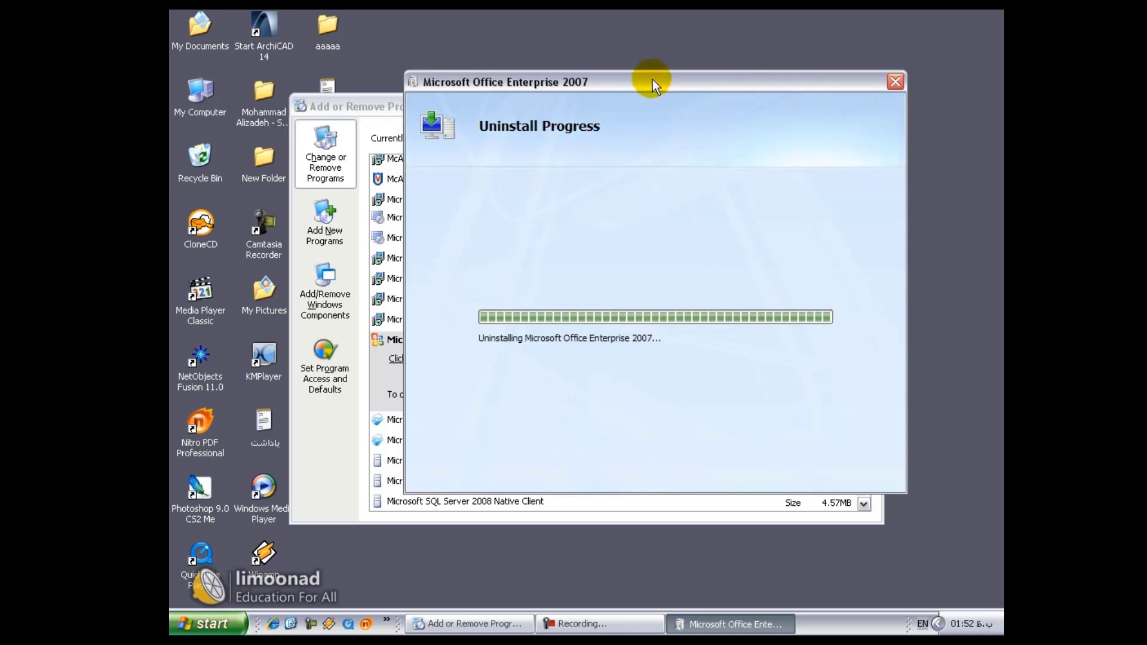
pyautogui.moveTo(652, 79); pyautogui.dragTo(731, 31)
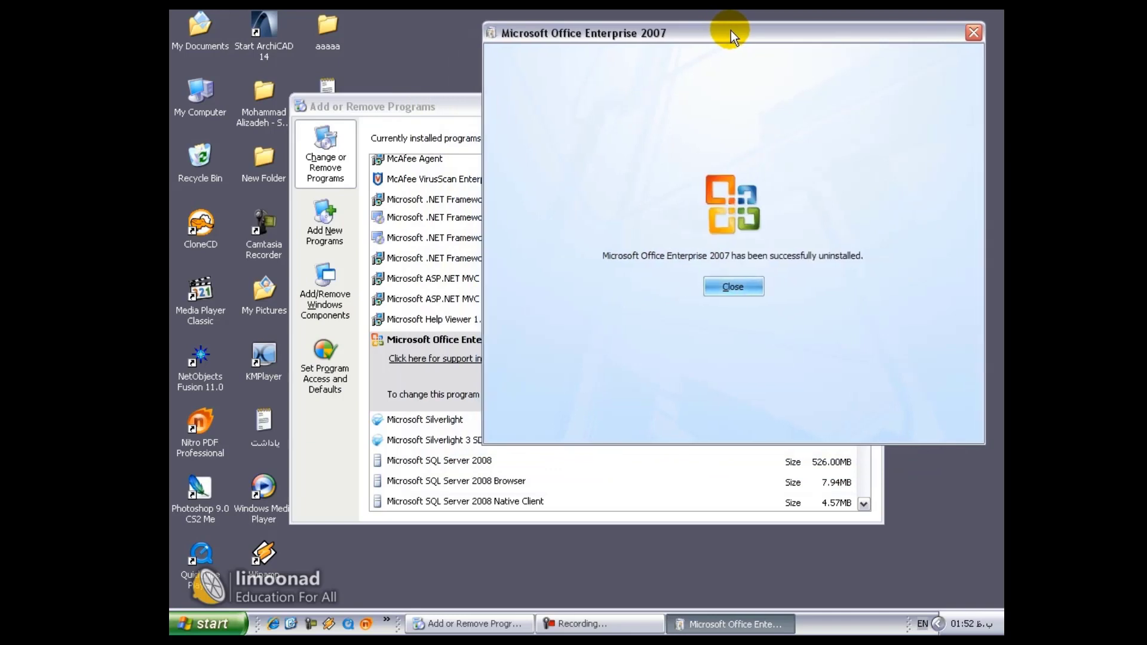
# Finish the Office uninstall, decline the system reboot and close the installed programs window.
pyautogui.click(745, 290)
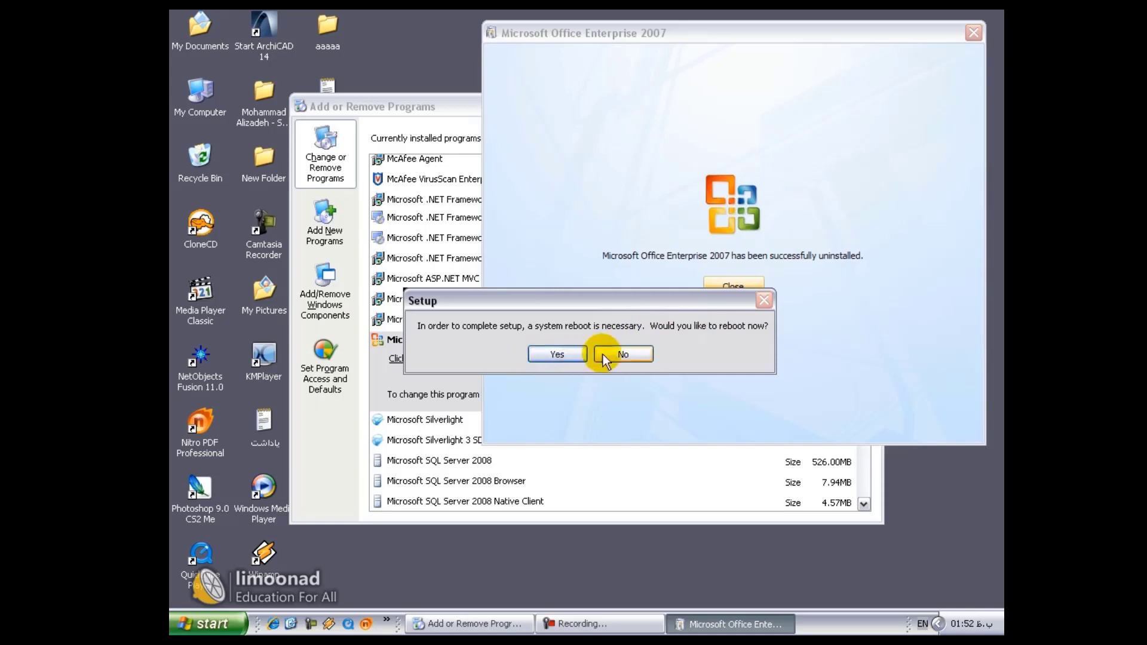
pyautogui.click(623, 354)
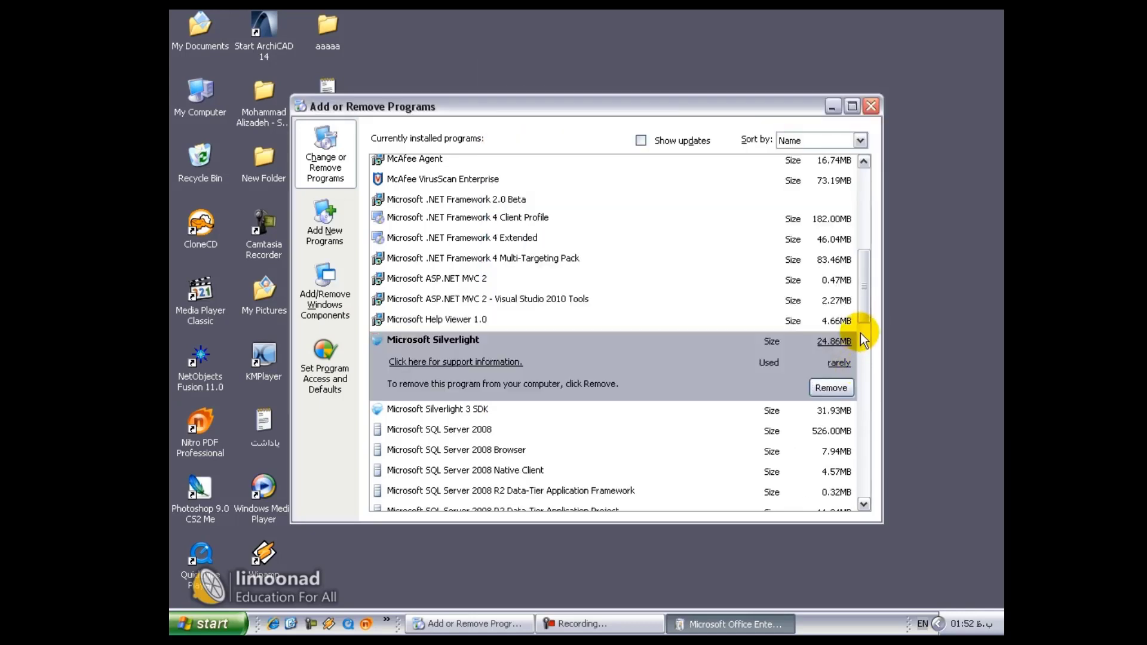
pyautogui.click(867, 108)
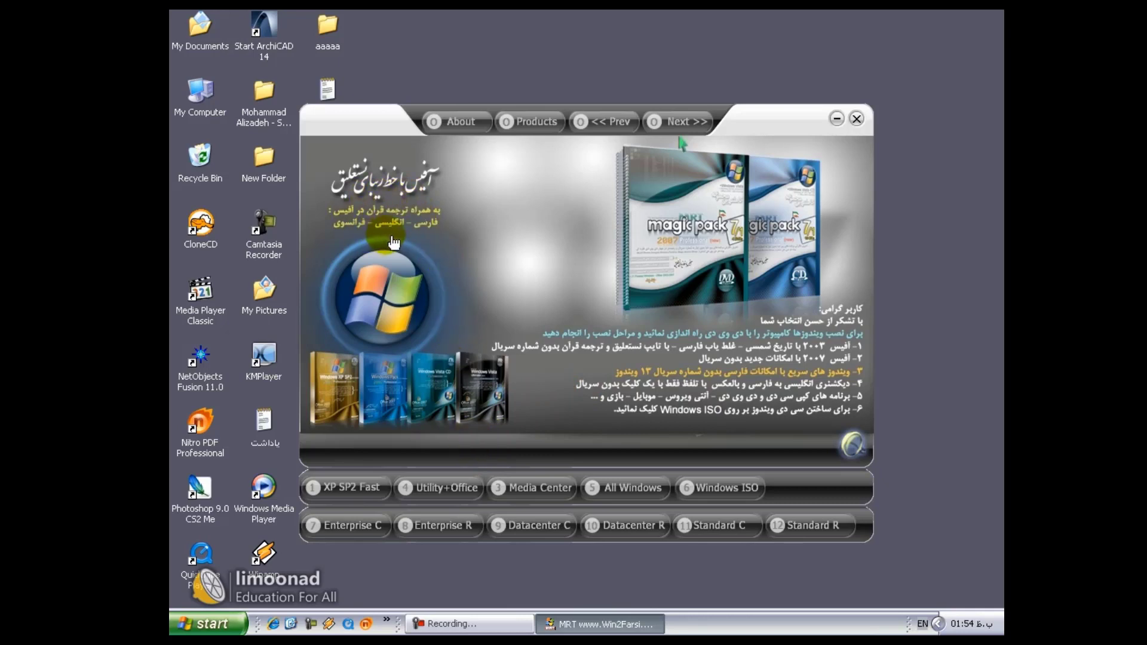
# Start the Microsoft Office 2007 Enterprise setup from the disc's Utility+Office page and close the disc menu.
pyautogui.click(462, 499)
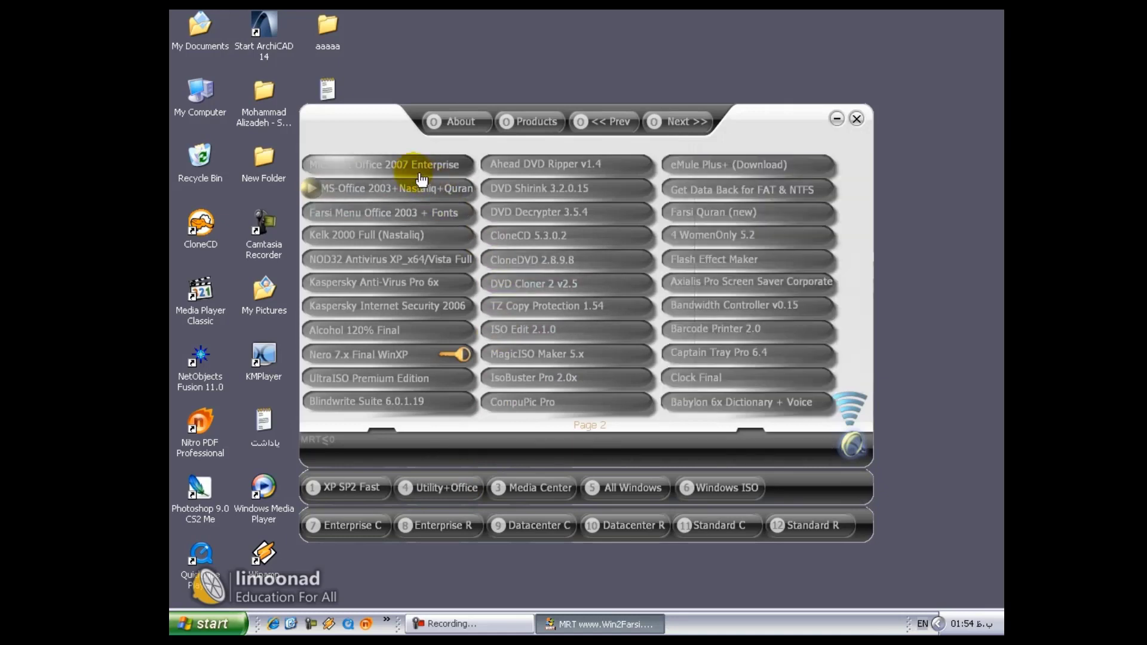
pyautogui.moveTo(412, 169)
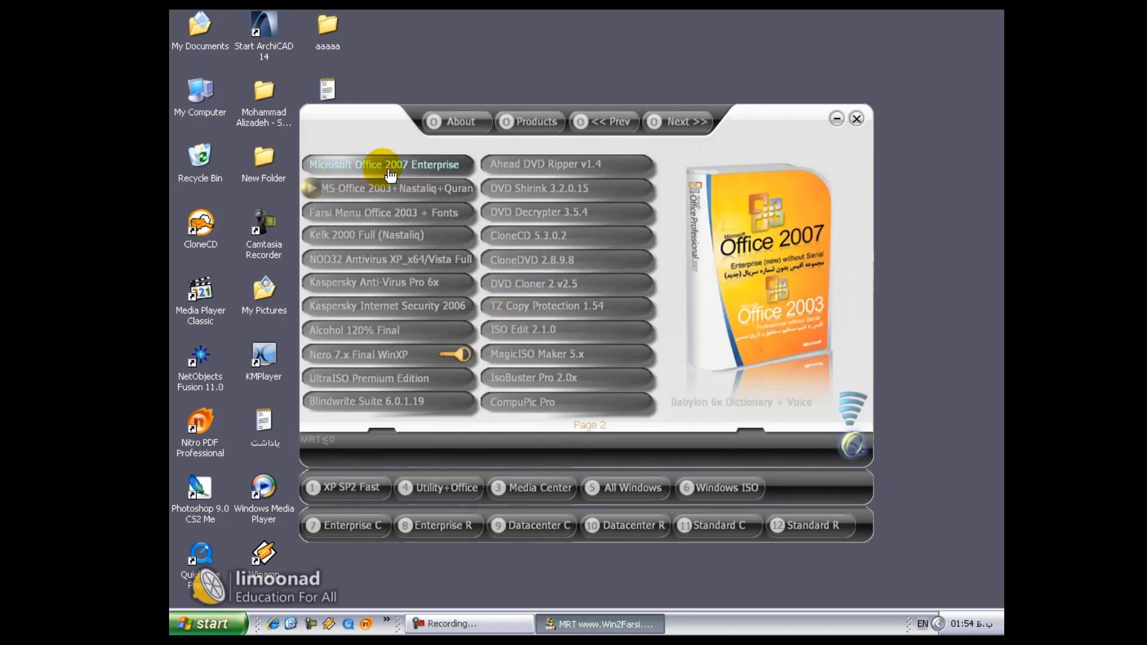
pyautogui.moveTo(787, 216)
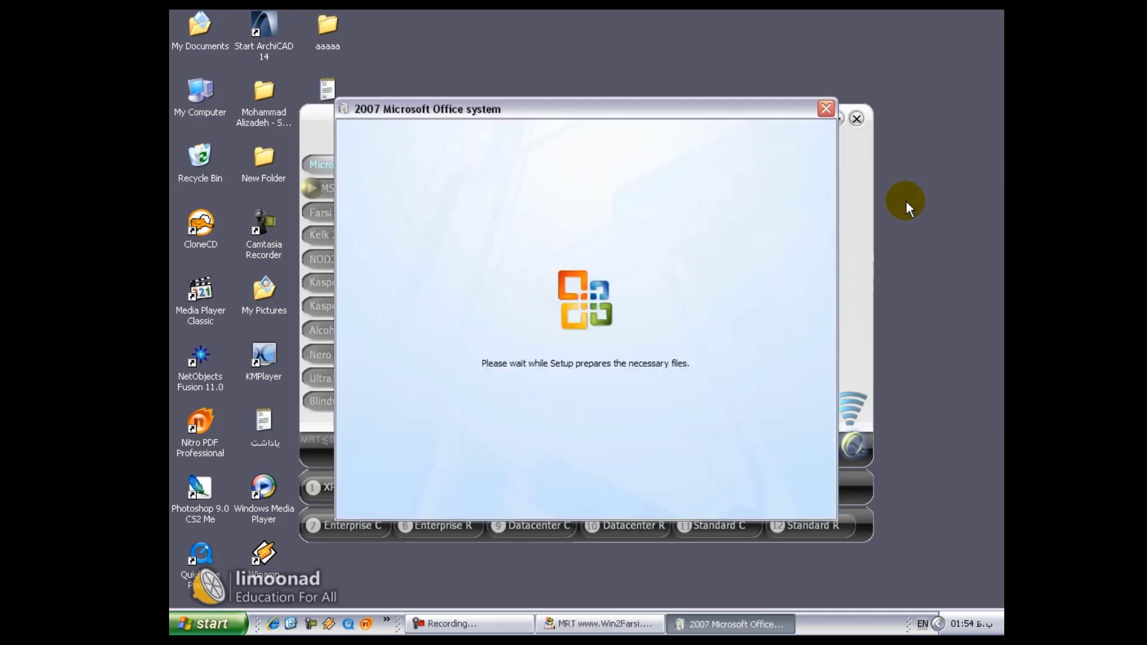
pyautogui.click(861, 126)
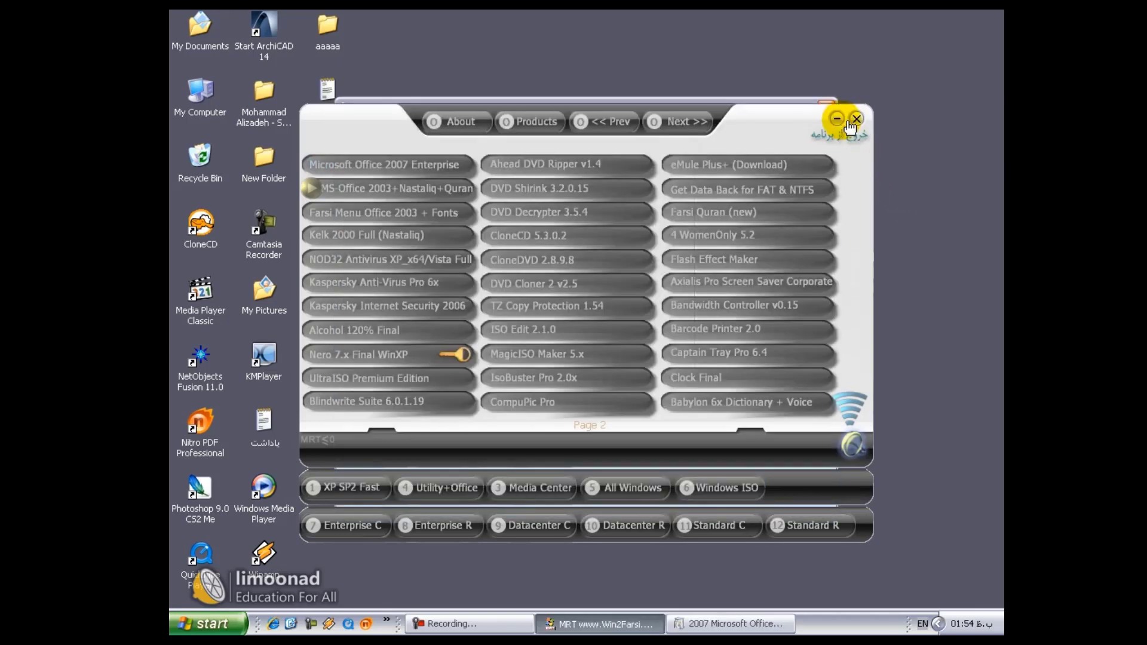
pyautogui.click(857, 120)
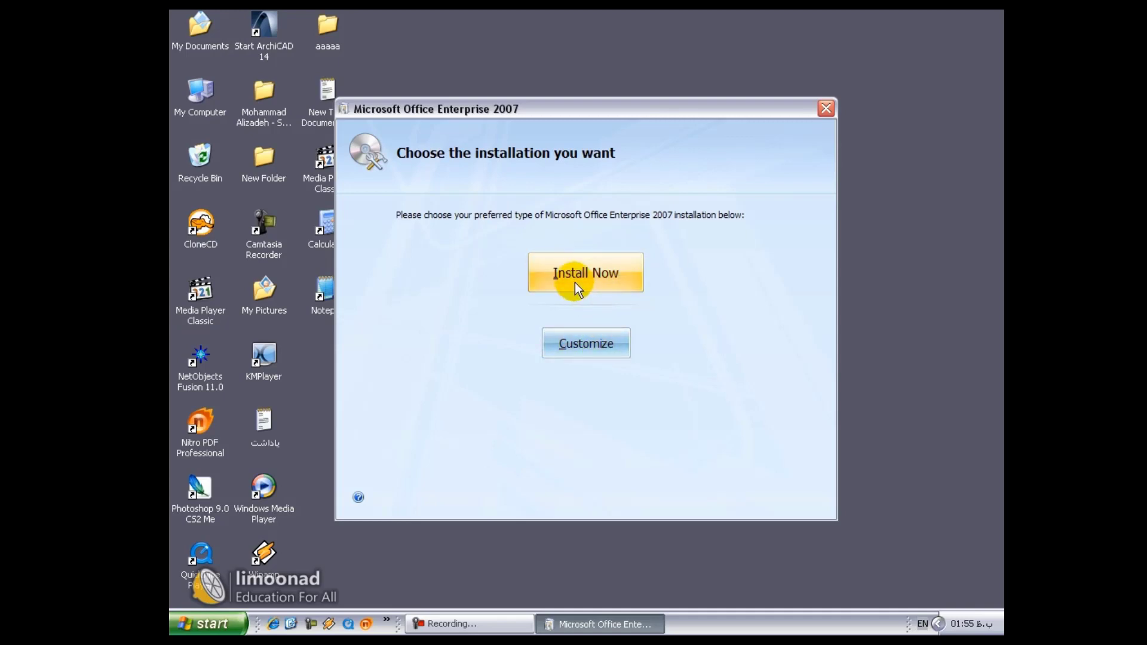
# Customize the Office installation by changing the file location to d:\Program Files\Microsoft Office.
pyautogui.click(594, 345)
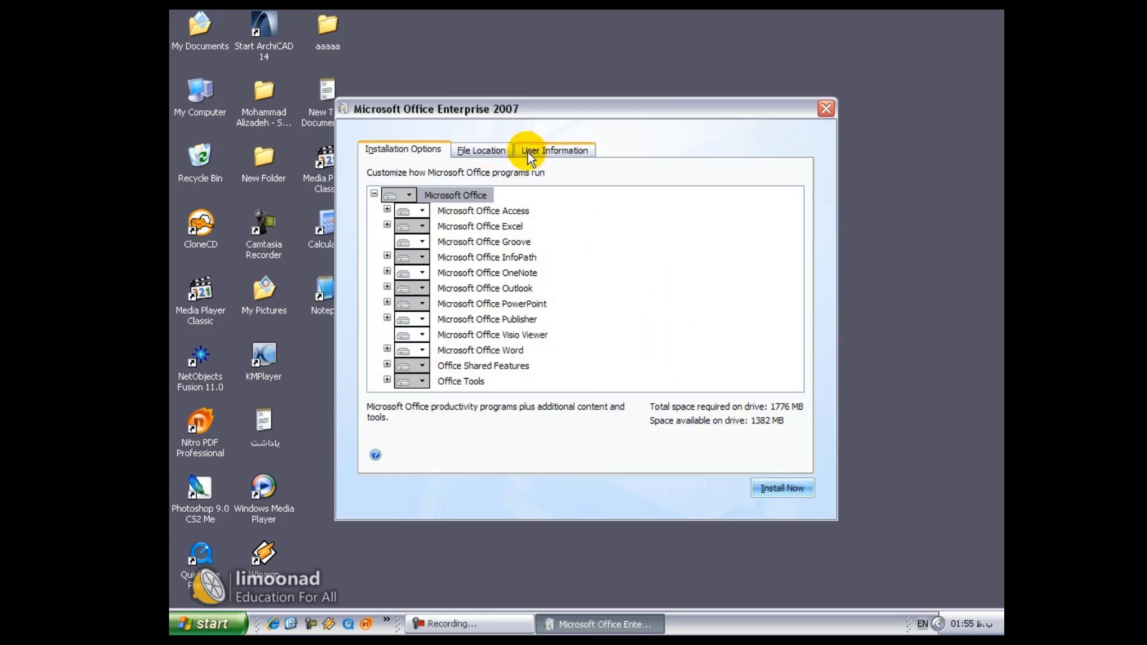
pyautogui.click(470, 149)
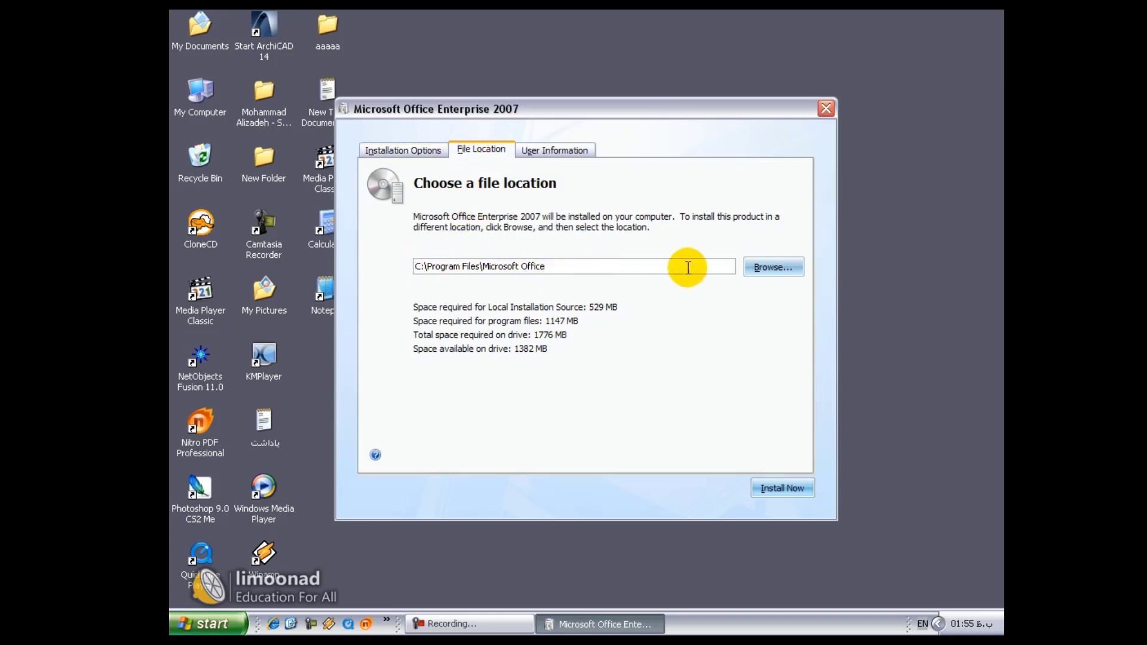
pyautogui.click(418, 268)
pyautogui.press('BackSpace')
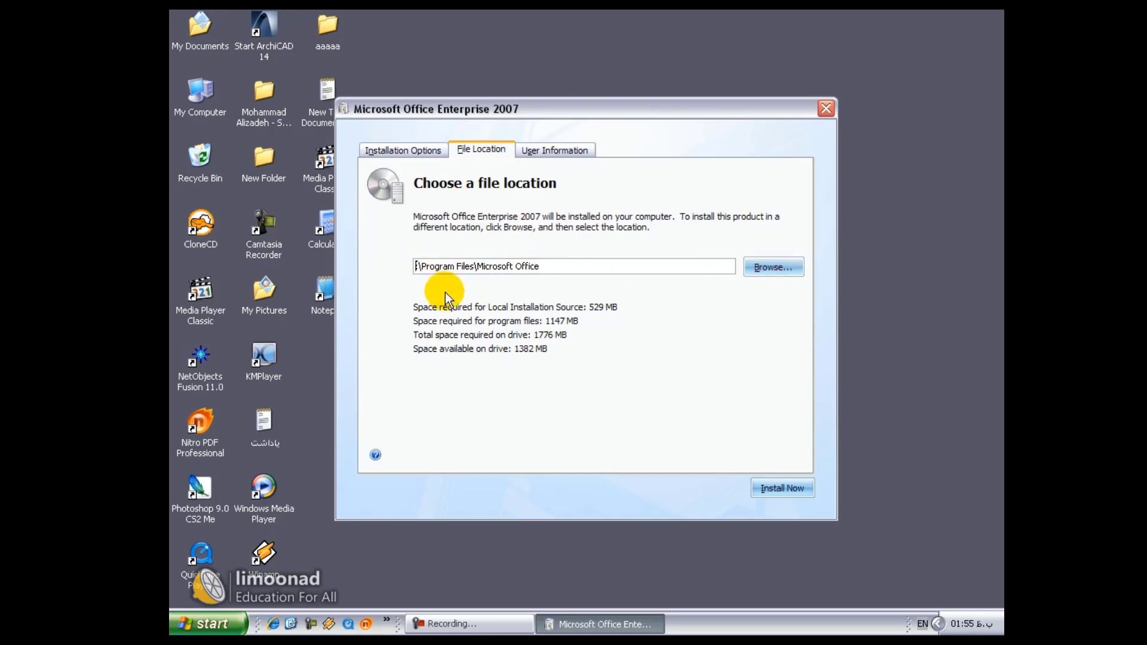
pyautogui.write('d')
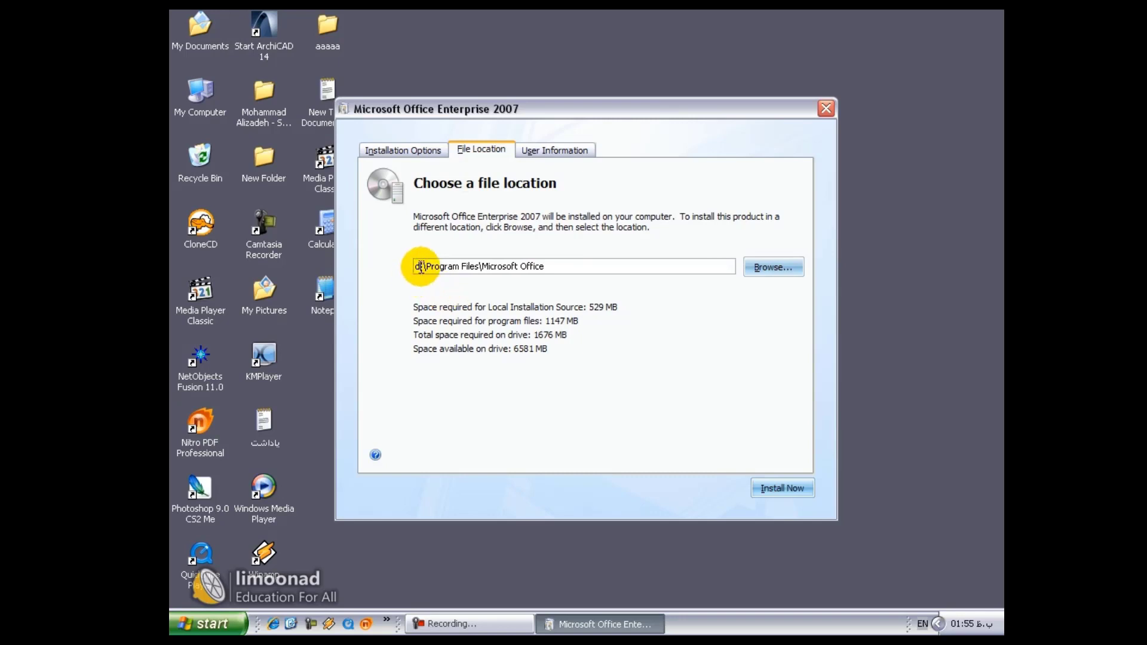
# Install Office Enterprise 2007 with the customized settings and close the setup window once it finishes.
pyautogui.click(787, 487)
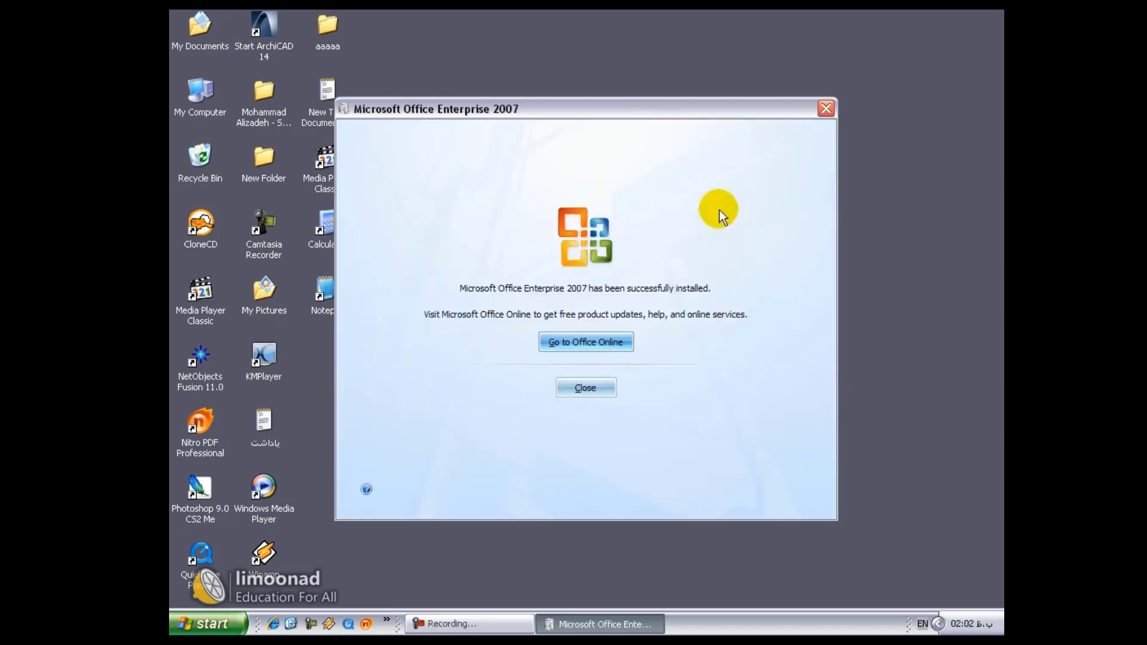
pyautogui.moveTo(604, 113); pyautogui.dragTo(641, 62)
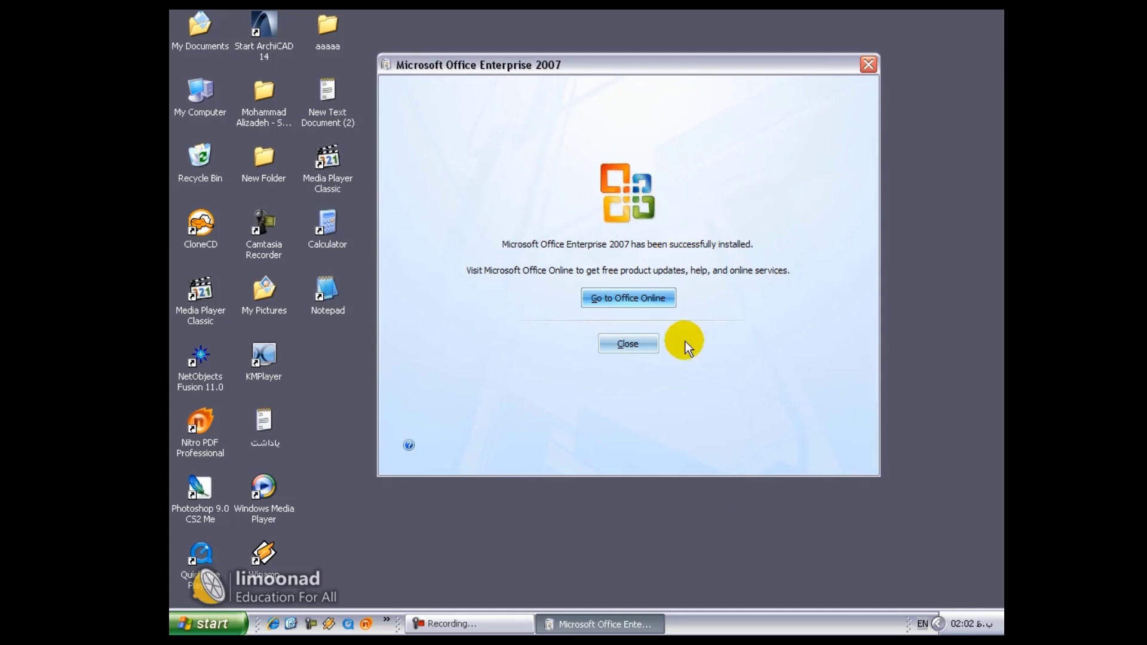
pyautogui.click(642, 346)
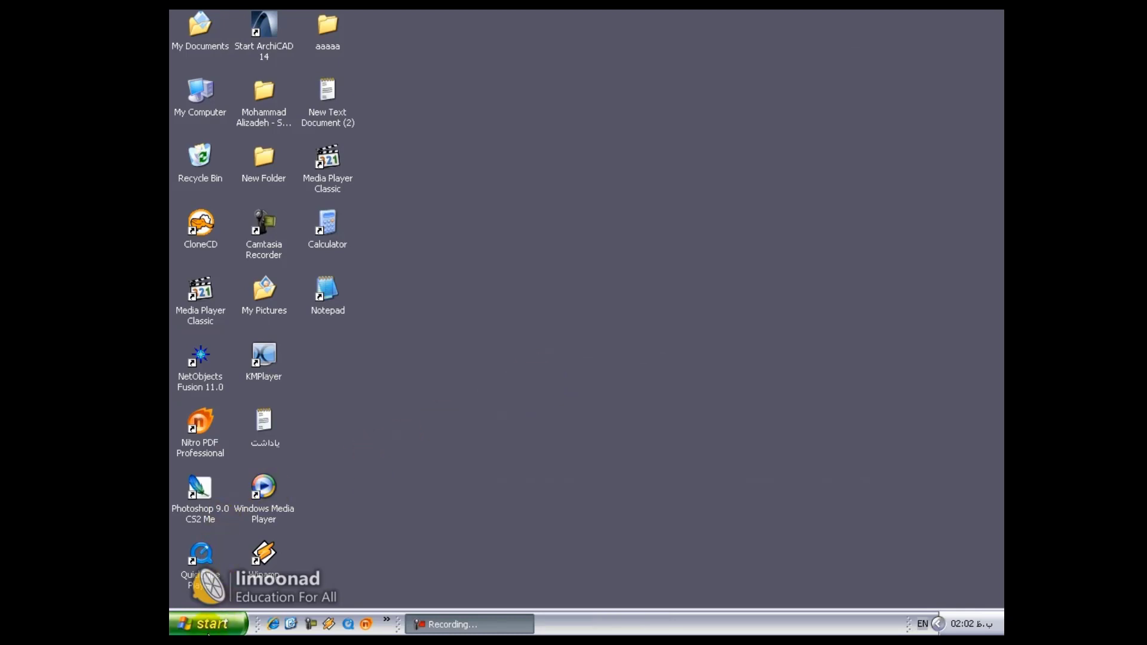
# Find the newly installed Microsoft Office programs, launch Word 2007 to check it and close it again.
pyautogui.click(209, 623)
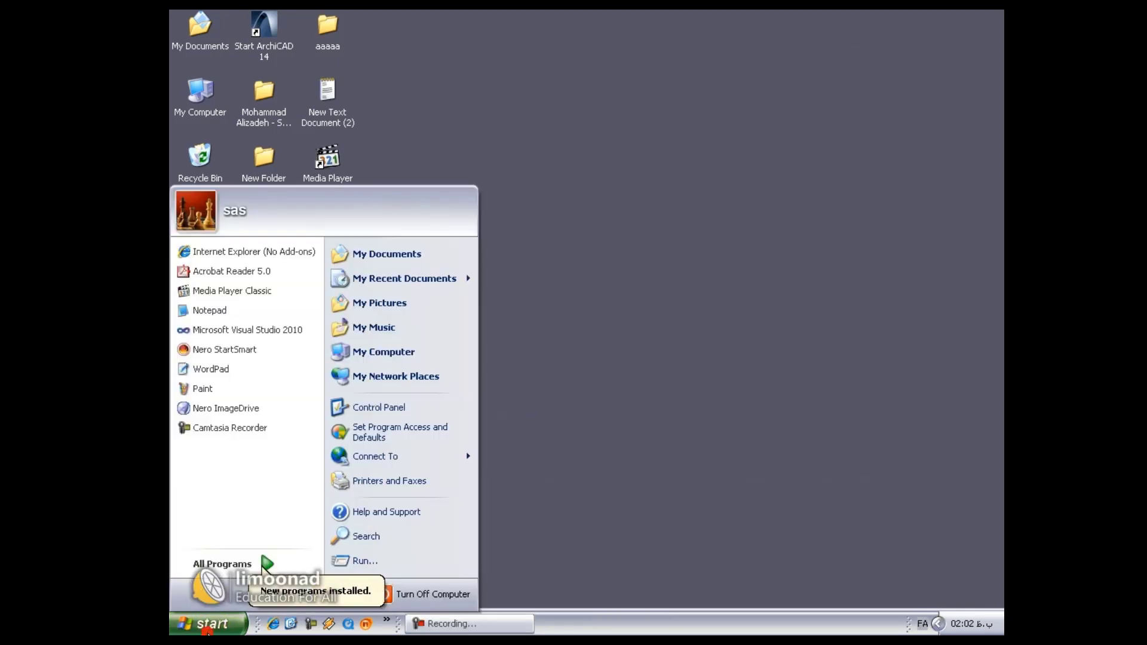
pyautogui.click(209, 564)
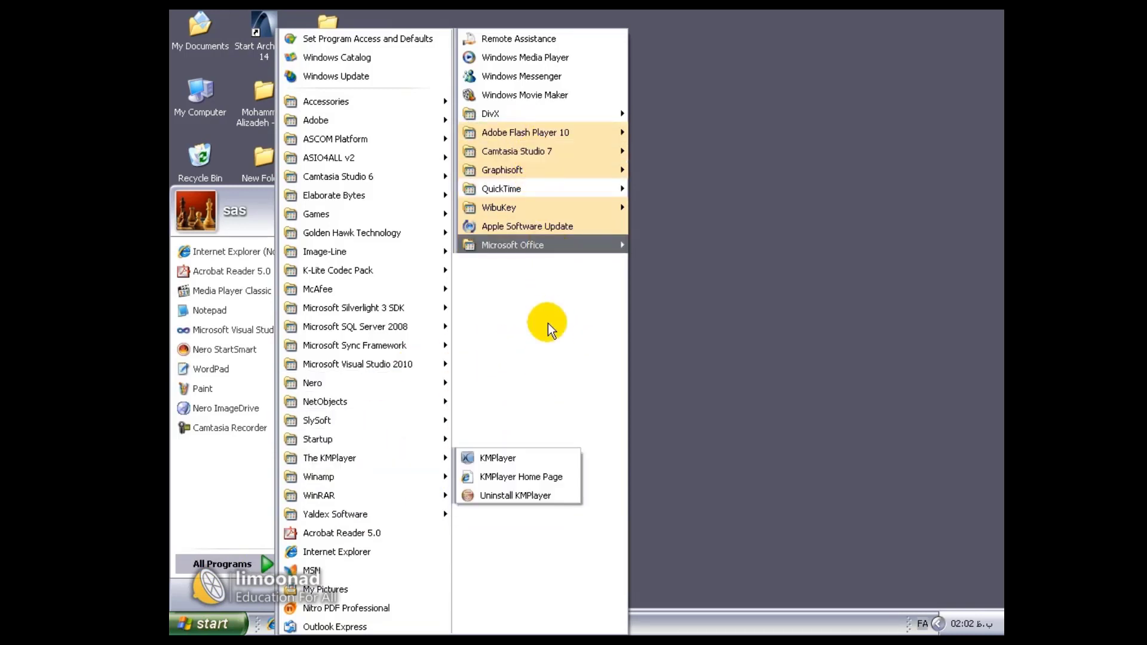
pyautogui.moveTo(526, 245)
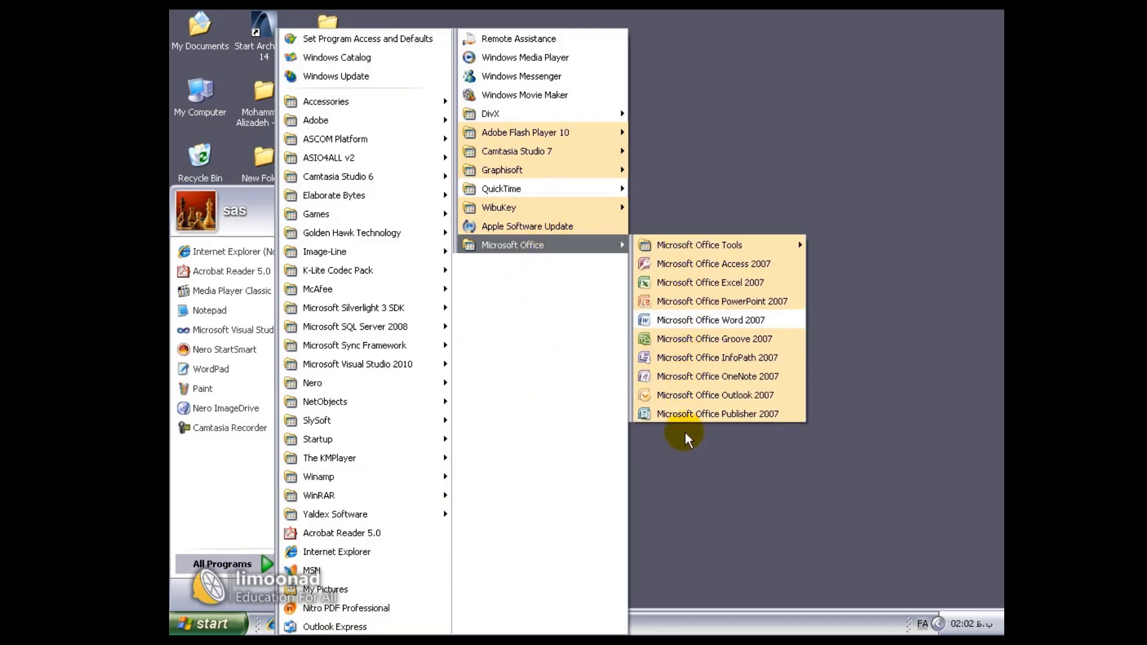
pyautogui.click(728, 320)
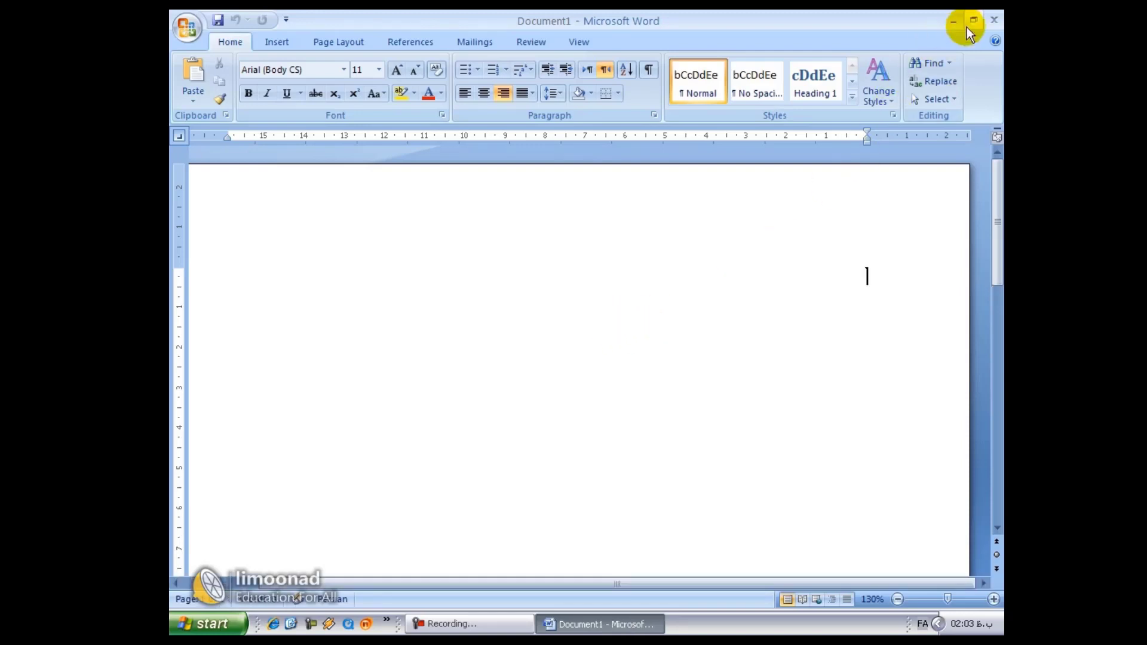
pyautogui.click(994, 20)
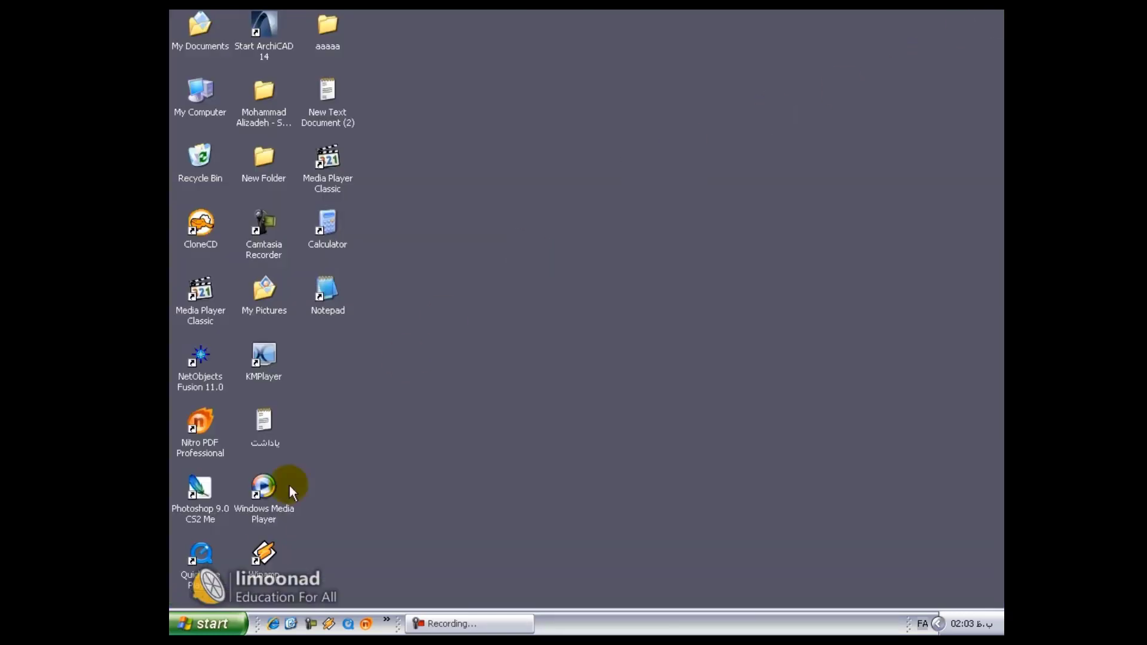
# Launch Microsoft Office Excel 2007 to check that it opens, and close it again.
pyautogui.click(205, 624)
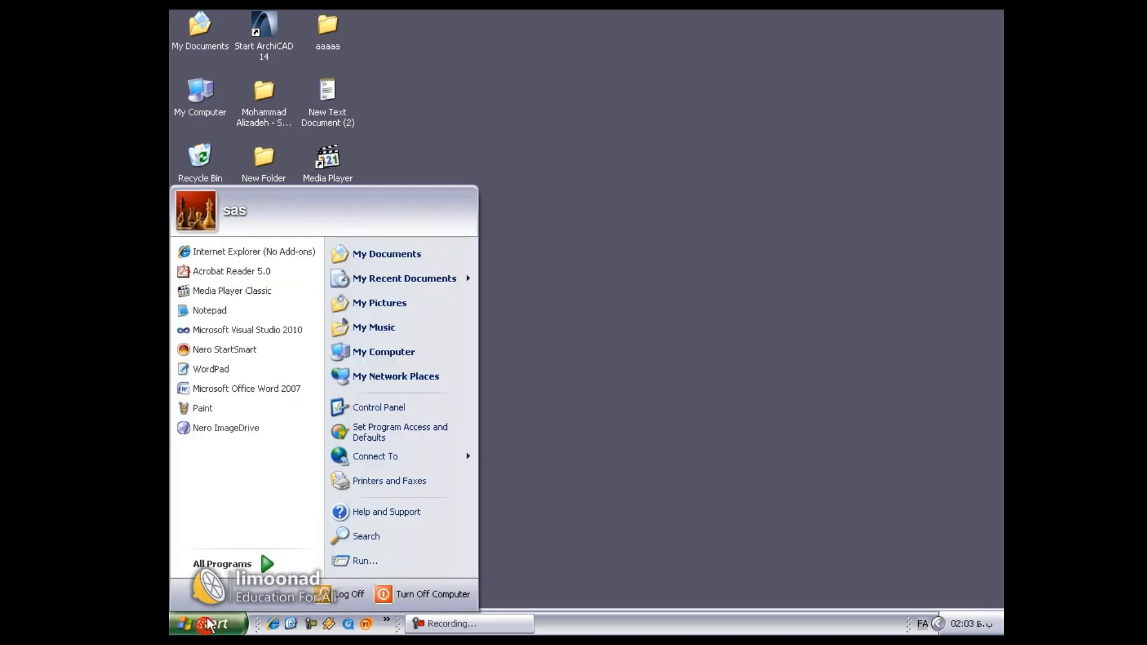
pyautogui.click(226, 564)
pyautogui.moveTo(566, 238)
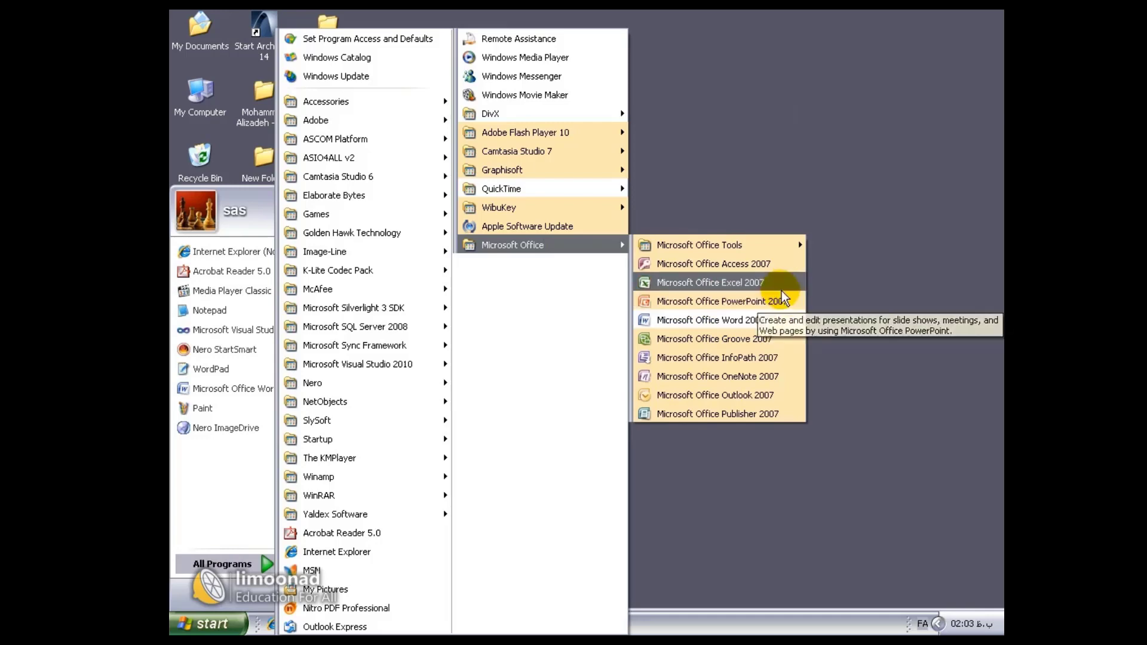
pyautogui.click(740, 282)
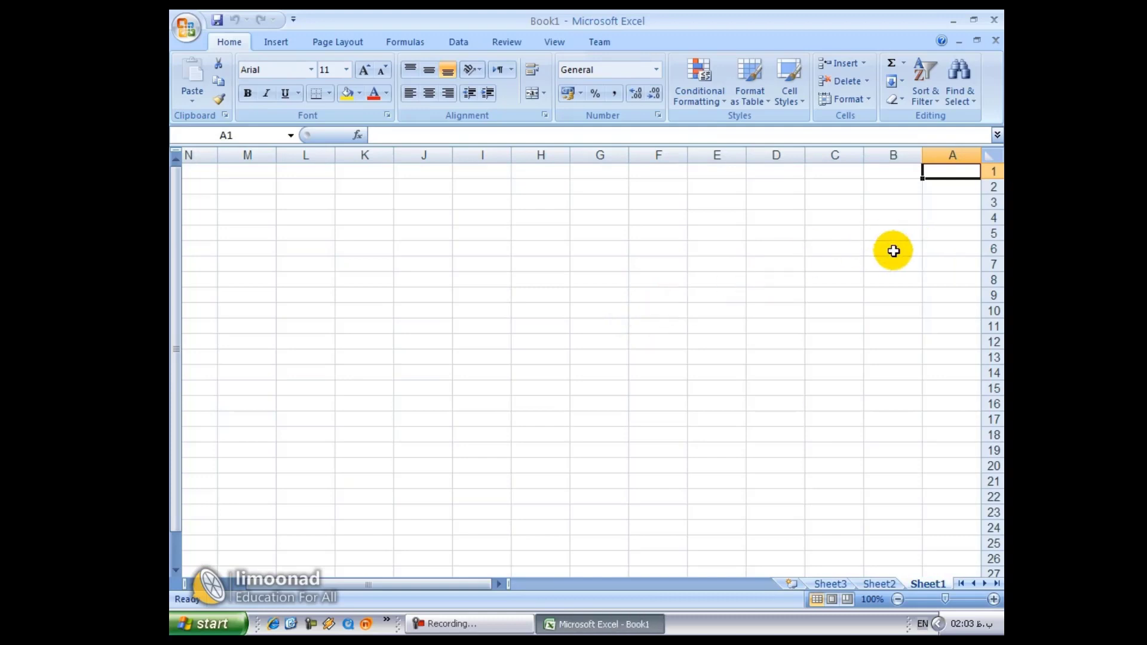
pyautogui.click(996, 18)
# Launch Microsoft Office PowerPoint 2007 from the installed Office programs.
pyautogui.click(210, 625)
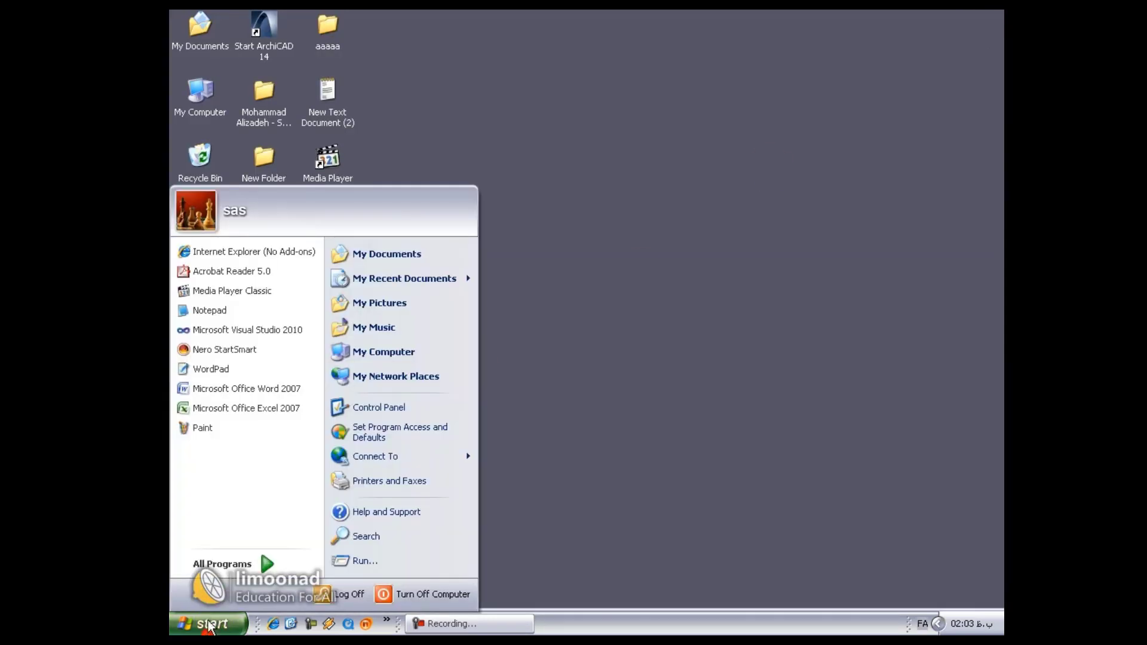
pyautogui.click(222, 564)
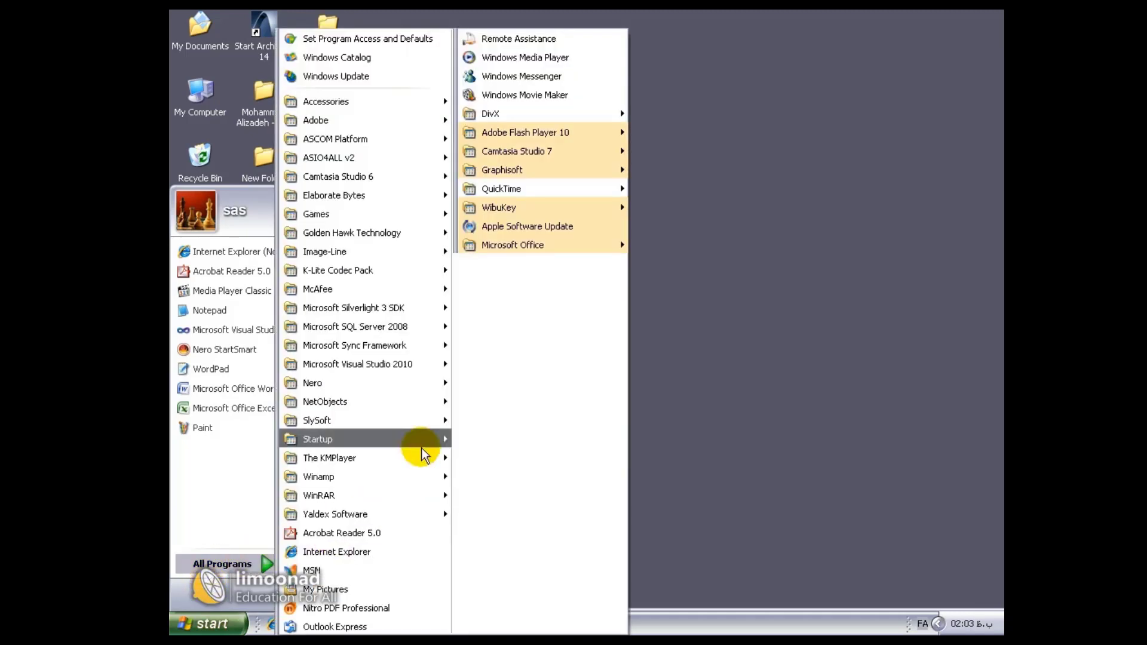
pyautogui.moveTo(557, 245)
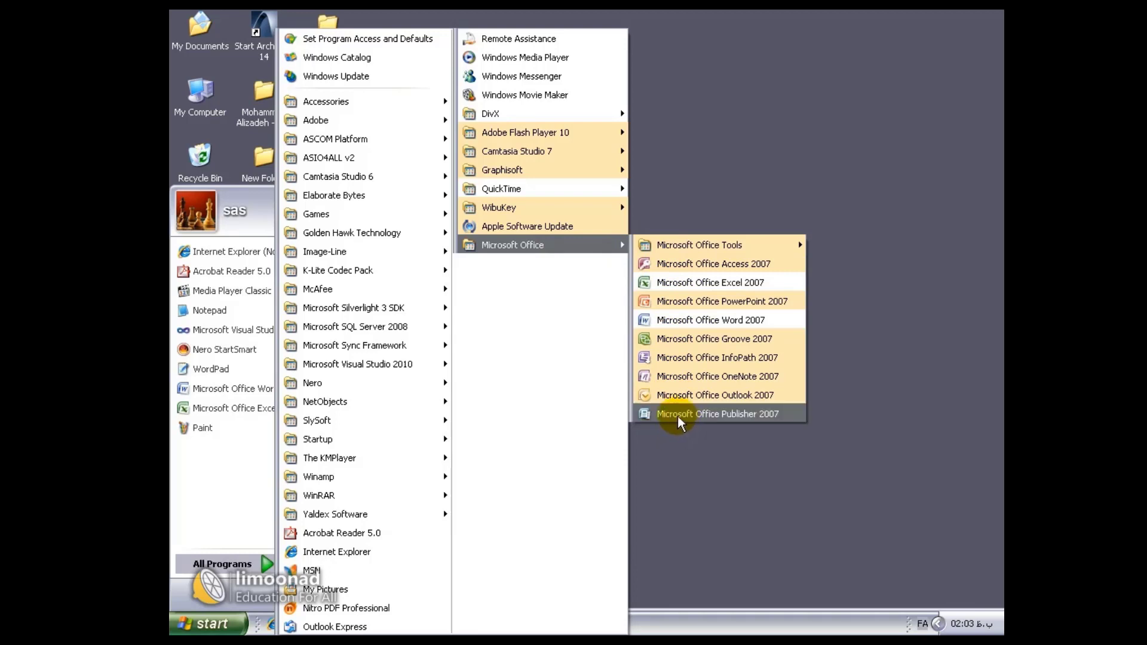
pyautogui.click(698, 302)
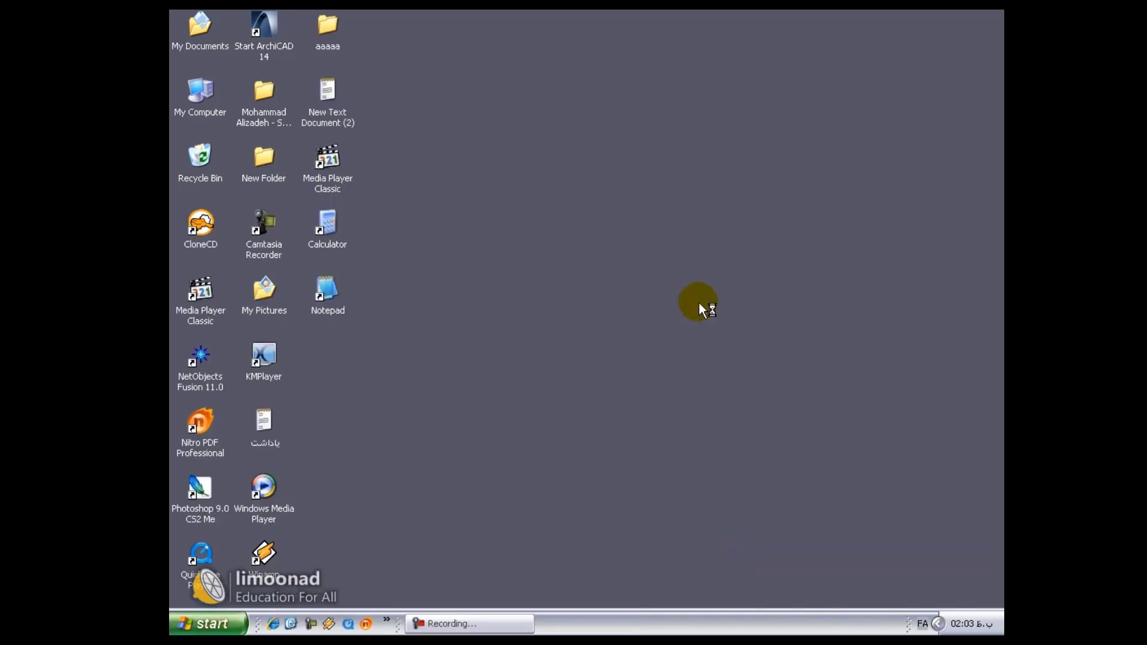